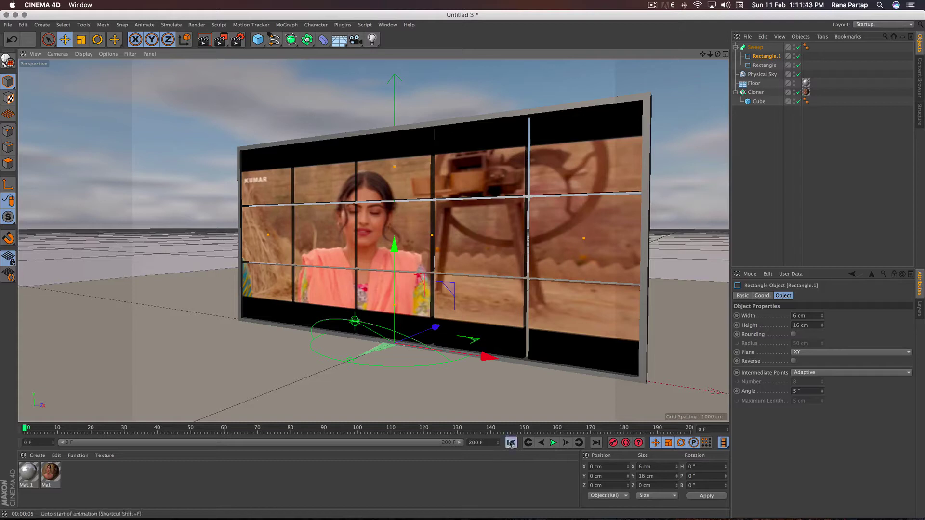
# - Play and stop the finished video-wall animation, then render a preview of the view
pyautogui.click(554, 442)
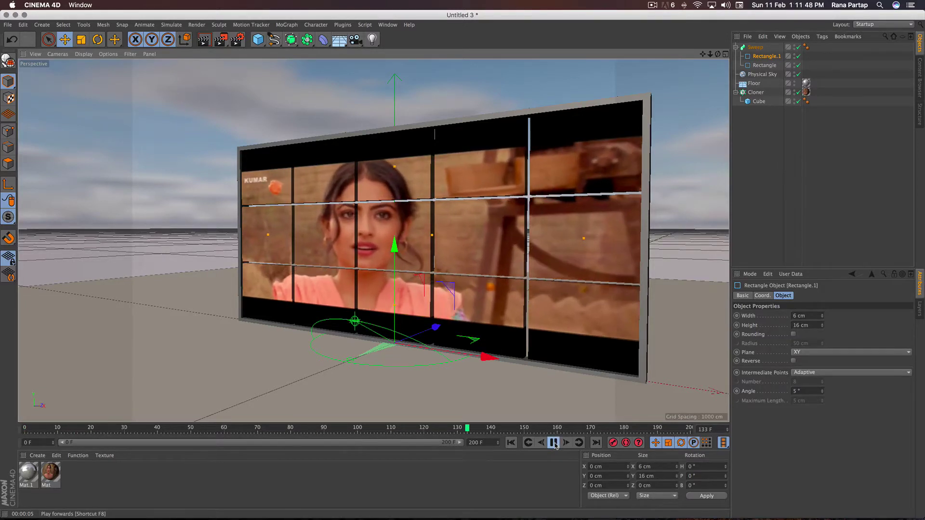
pyautogui.click(554, 442)
pyautogui.press('super+r')
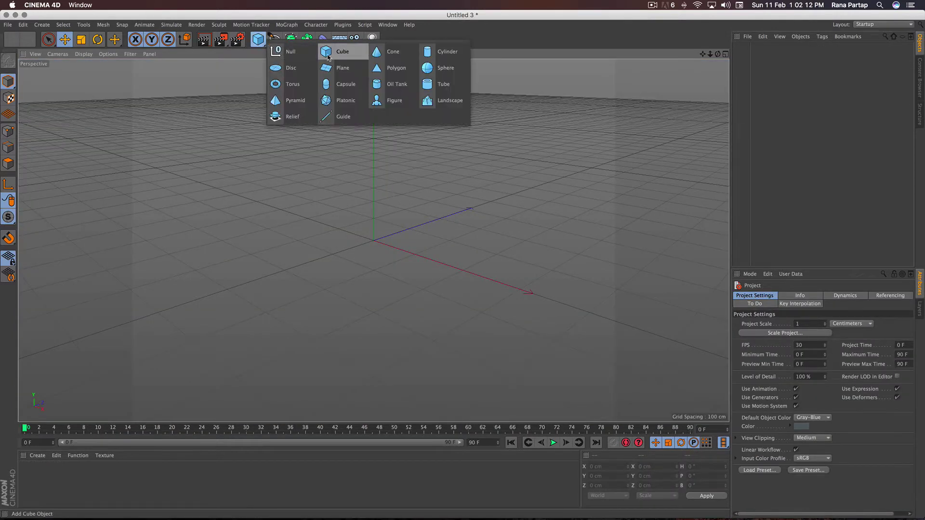
# - Add a cube and size it to 100 cm wide, 80 cm tall and 10 cm deep
pyautogui.moveTo(258, 40); pyautogui.dragTo(337, 56)
pyautogui.scroll(2, 366, 251)
pyautogui.scroll(2, 348, 237)
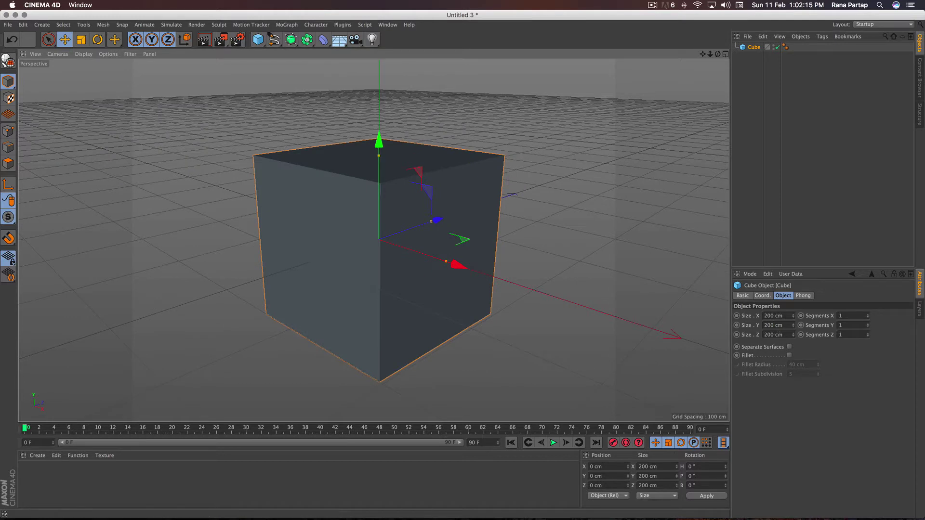
pyautogui.click(774, 334)
pyautogui.press('Return')
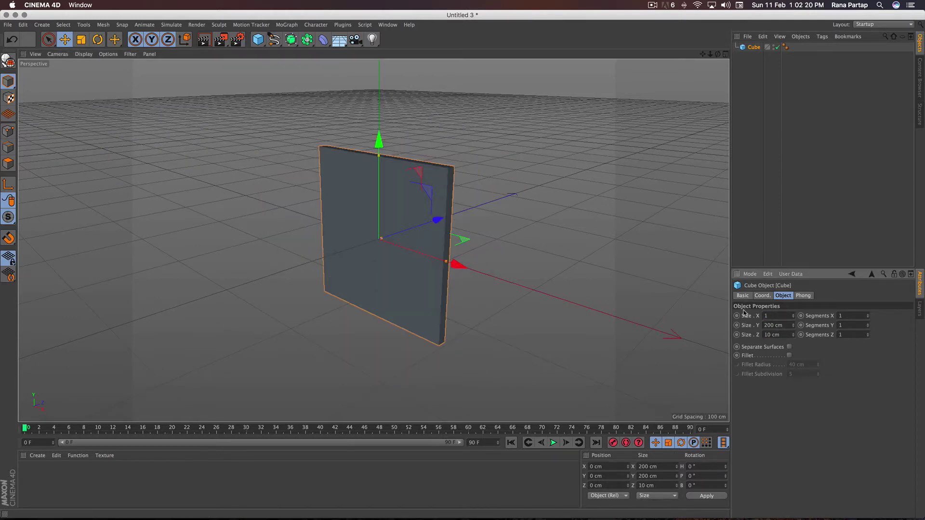
pyautogui.press('Return')
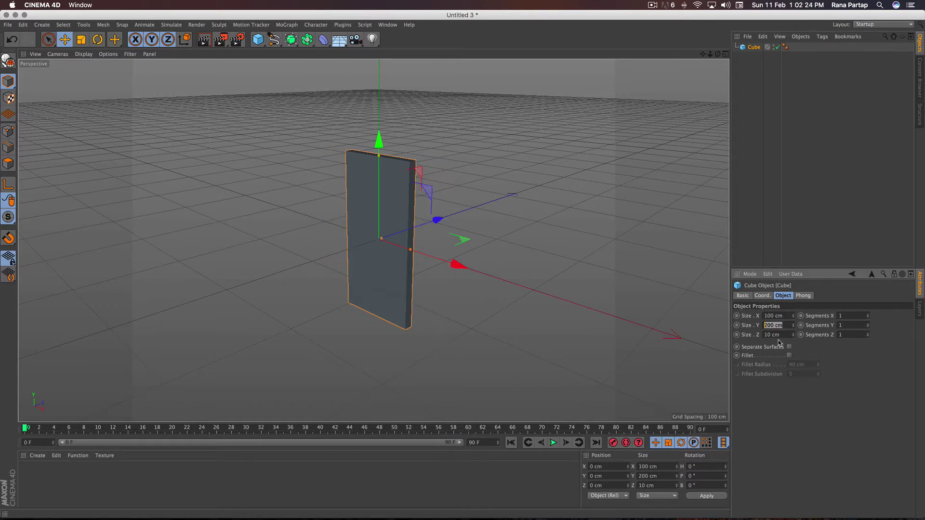
pyautogui.write('80')
pyautogui.press('Return')
pyautogui.scroll(2, 391, 249)
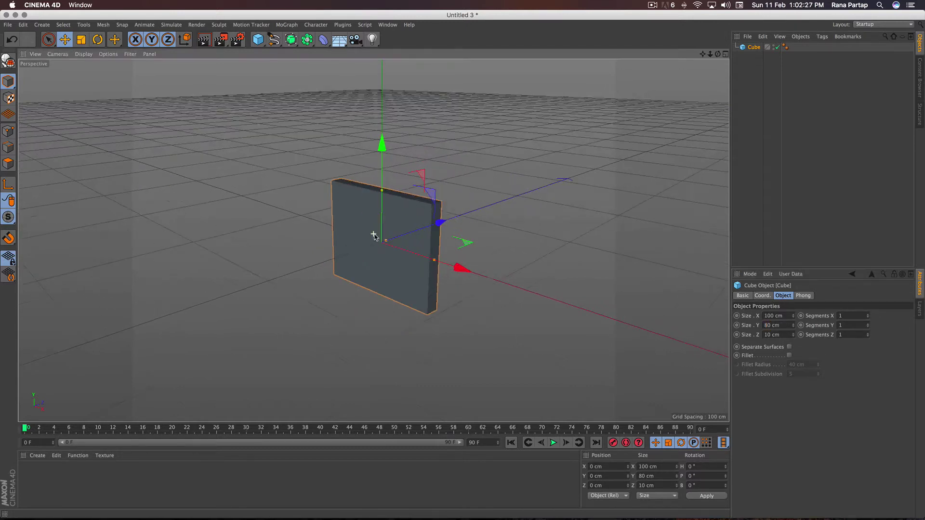
pyautogui.scroll(2, 390, 248)
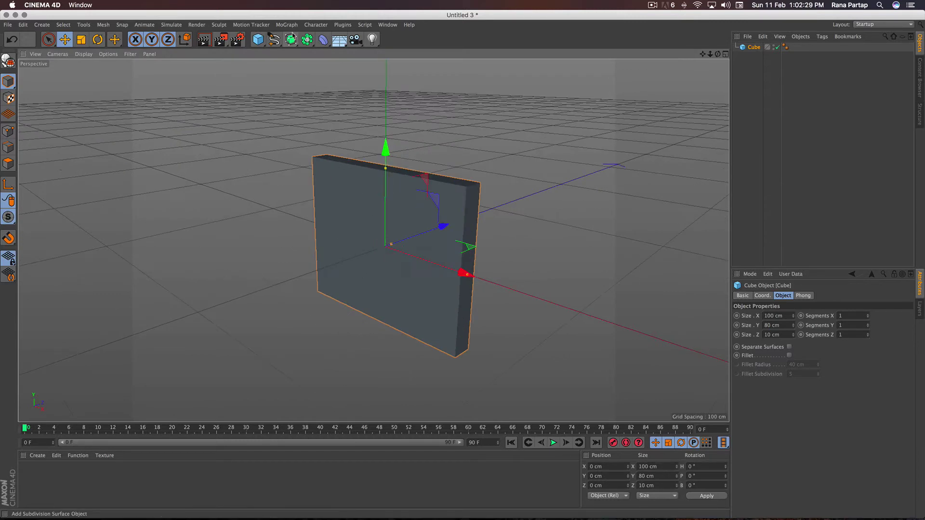
# - Create a MoGraph Cloner and place the cube inside it
pyautogui.click(287, 25)
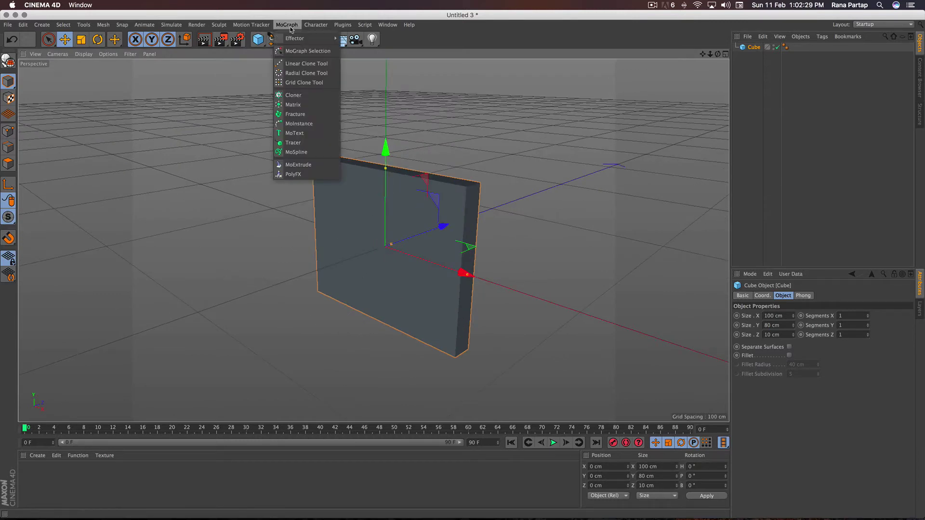
pyautogui.click(312, 95)
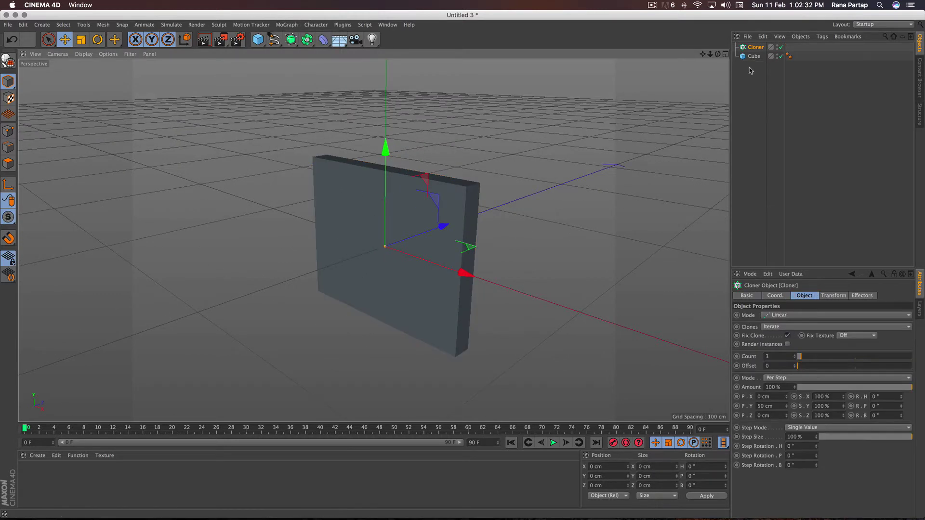
pyautogui.moveTo(759, 56); pyautogui.dragTo(755, 50)
pyautogui.click(755, 48)
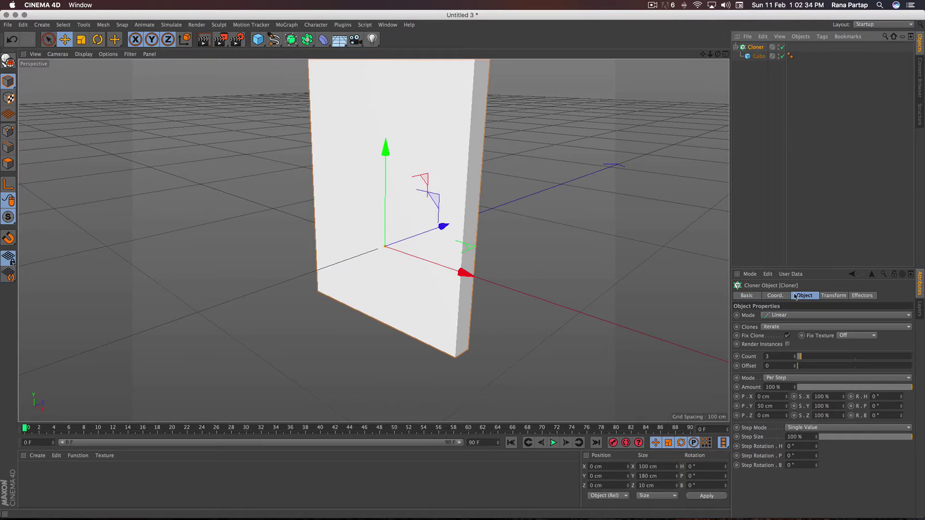
# - Set the cloner to Grid Array with a 5×3×1 count and tighten the X and Y spacing
pyautogui.click(797, 316)
pyautogui.click(783, 352)
pyautogui.scroll(-3, 550, 264)
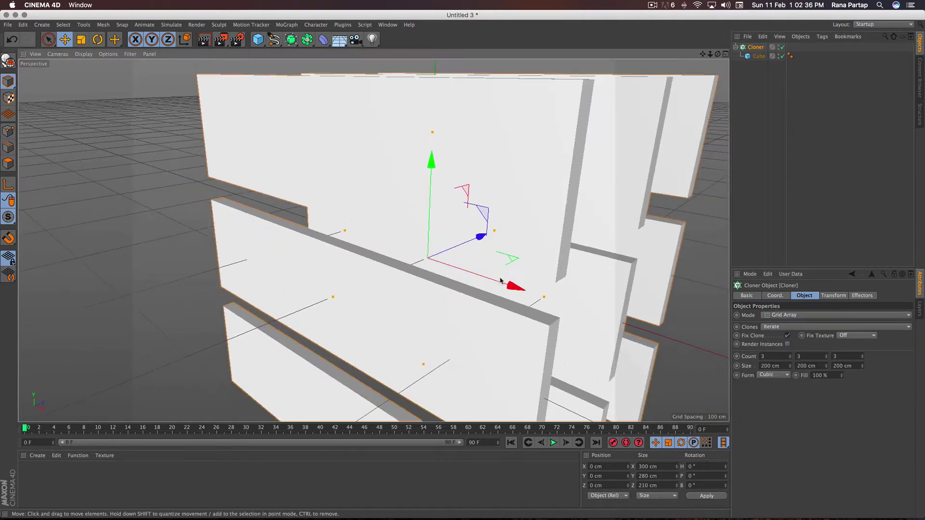
pyautogui.scroll(-2, 550, 263)
pyautogui.keyDown('alt'); pyautogui.moveTo(551, 264); pyautogui.dragTo(512, 222, button='middle'); pyautogui.keyUp('alt')
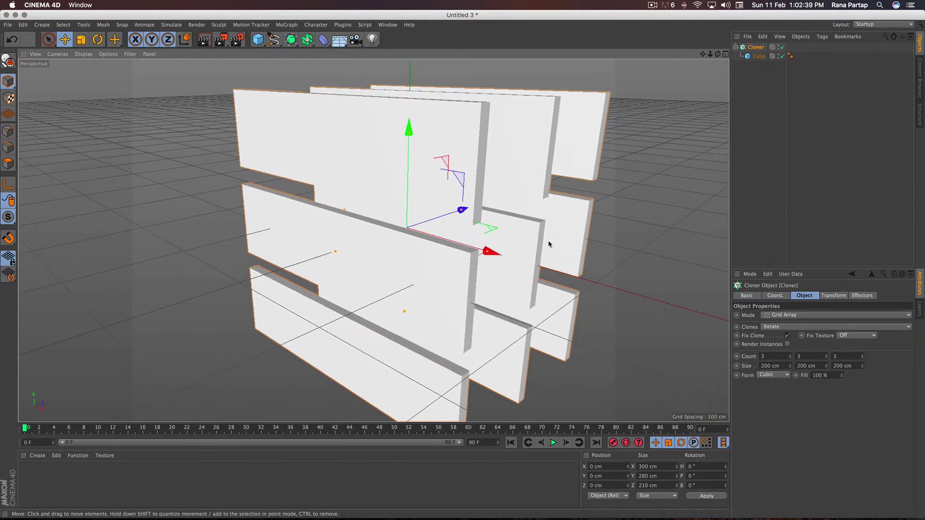
pyautogui.doubleClick(836, 356)
pyautogui.write('1')
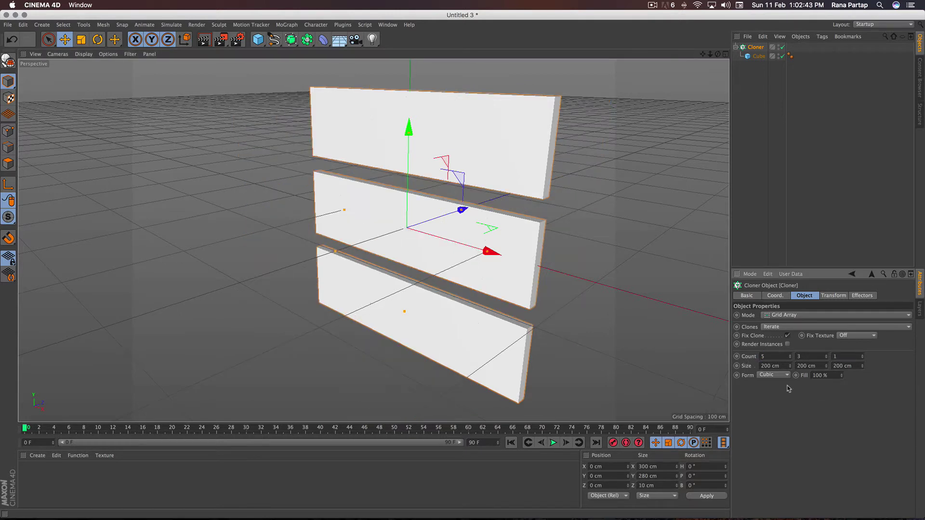
pyautogui.moveTo(488, 251)
pyautogui.mouseDown()
pyautogui.moveTo(662, 306)
pyautogui.moveTo(609, 291)
pyautogui.mouseUp()
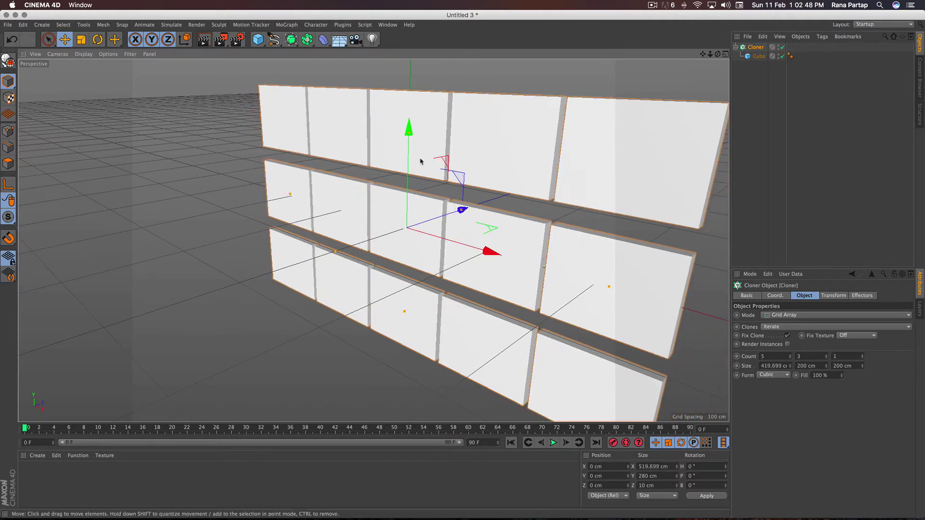
pyautogui.scroll(2, 416, 150)
pyautogui.moveTo(409, 137)
pyautogui.mouseDown()
pyautogui.moveTo(405, 164)
pyautogui.moveTo(424, 195)
pyautogui.moveTo(458, 206)
pyautogui.moveTo(426, 186)
pyautogui.moveTo(420, 155)
pyautogui.mouseUp()
# - Deselect the wall and create a new material in the Material Manager
pyautogui.click(420, 118)
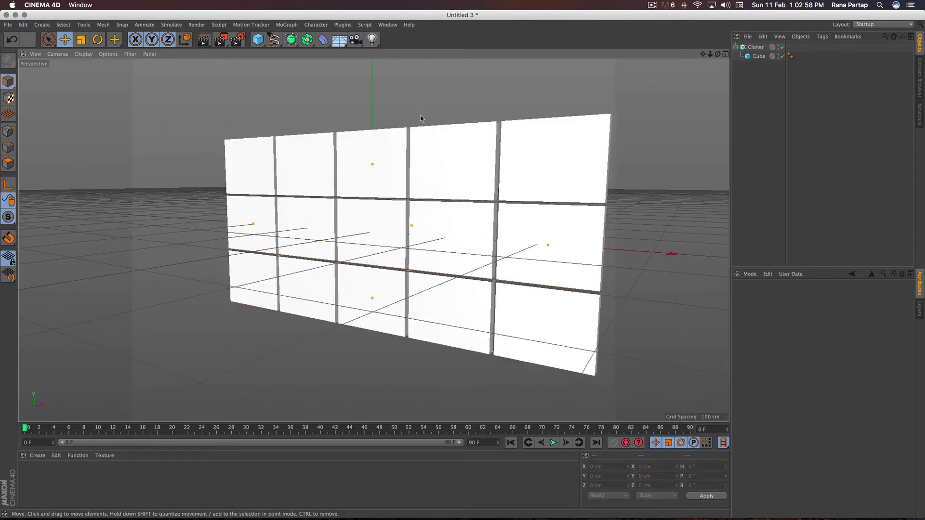
pyautogui.click(37, 455)
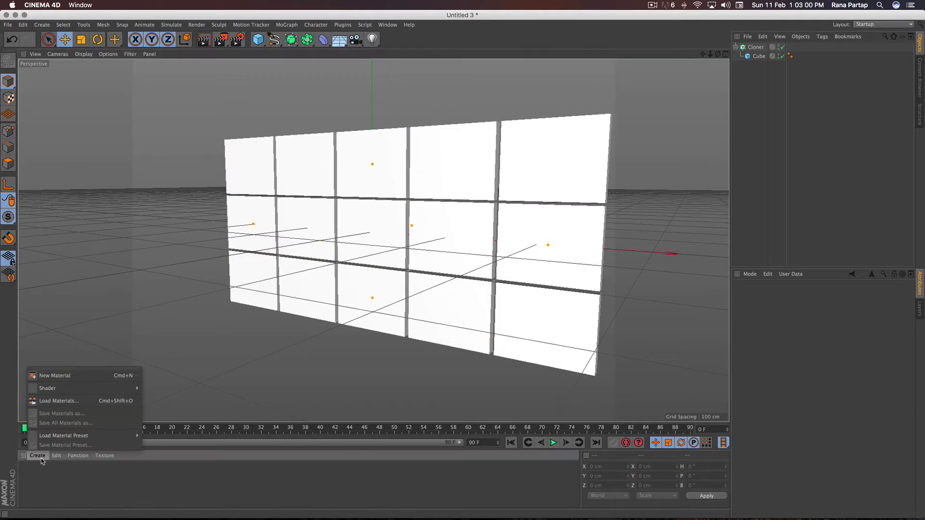
pyautogui.click(59, 380)
pyautogui.doubleClick(34, 470)
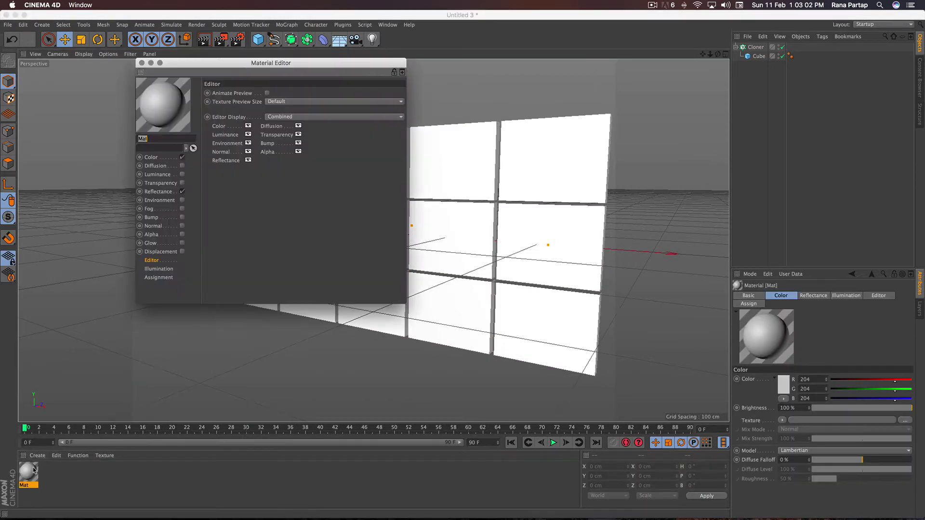
# - Turn off the material's reflectance and load shot.mp4 as its colour texture
pyautogui.click(151, 157)
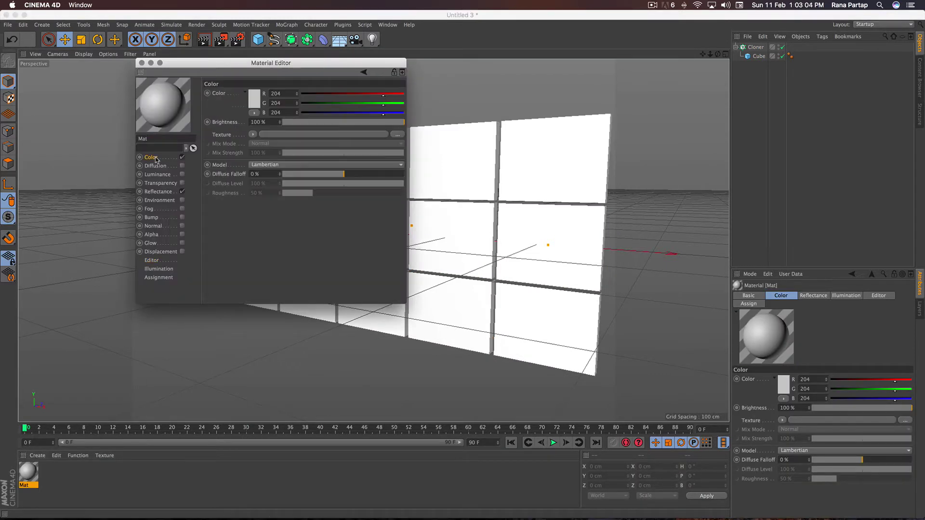
pyautogui.click(183, 192)
pyautogui.click(397, 135)
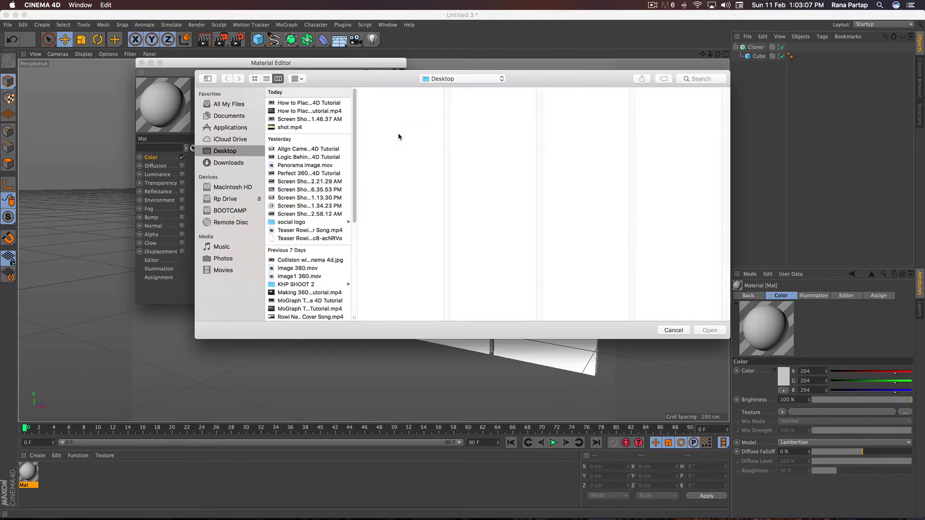
pyautogui.click(297, 128)
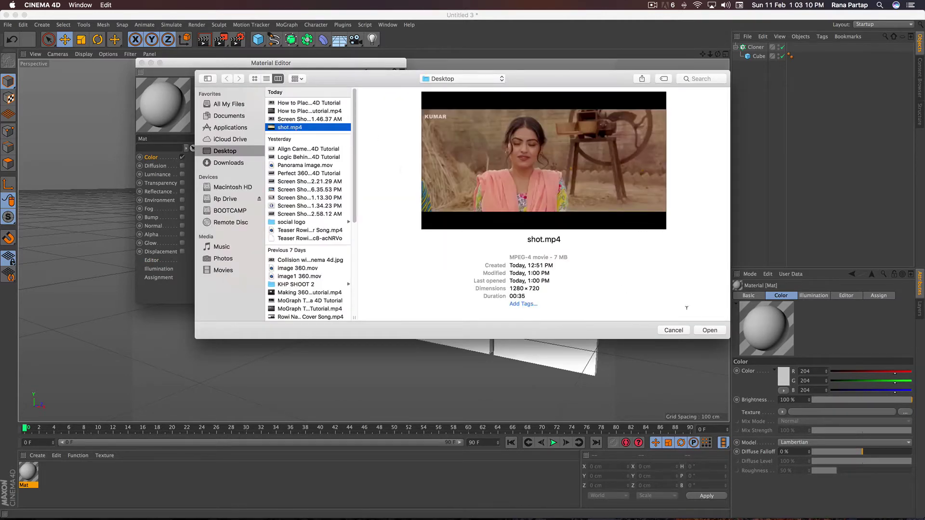
pyautogui.click(709, 331)
pyautogui.click(488, 176)
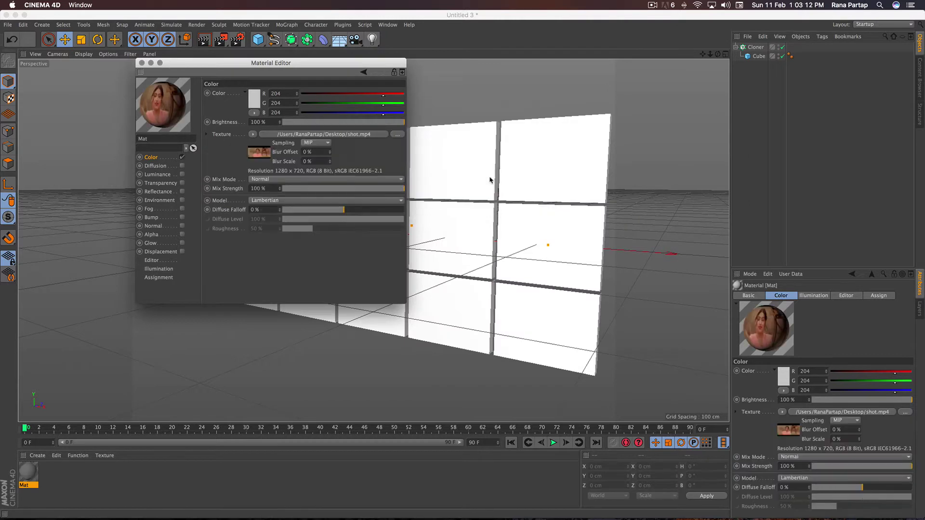
pyautogui.click(142, 63)
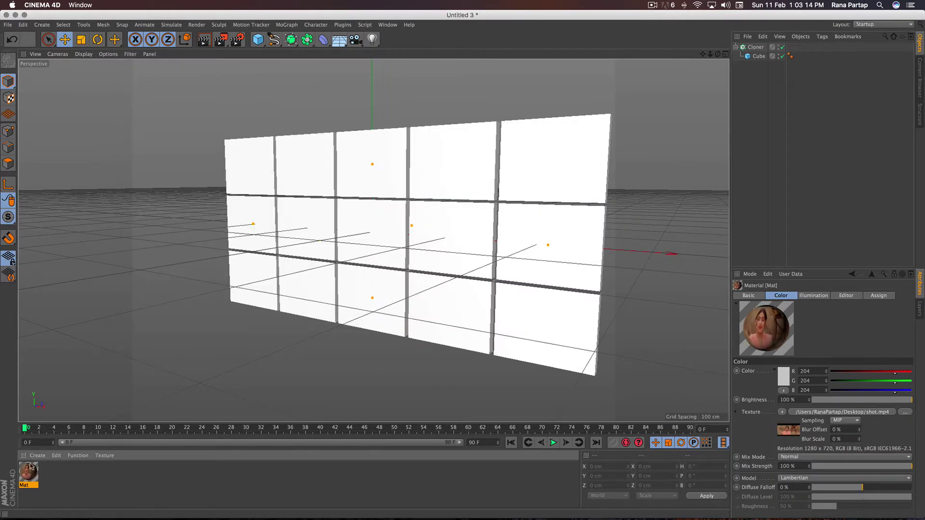
# - Apply the video material to the cloner and fit the texture, including sub-objects
pyautogui.moveTo(759, 50); pyautogui.dragTo(757, 47)
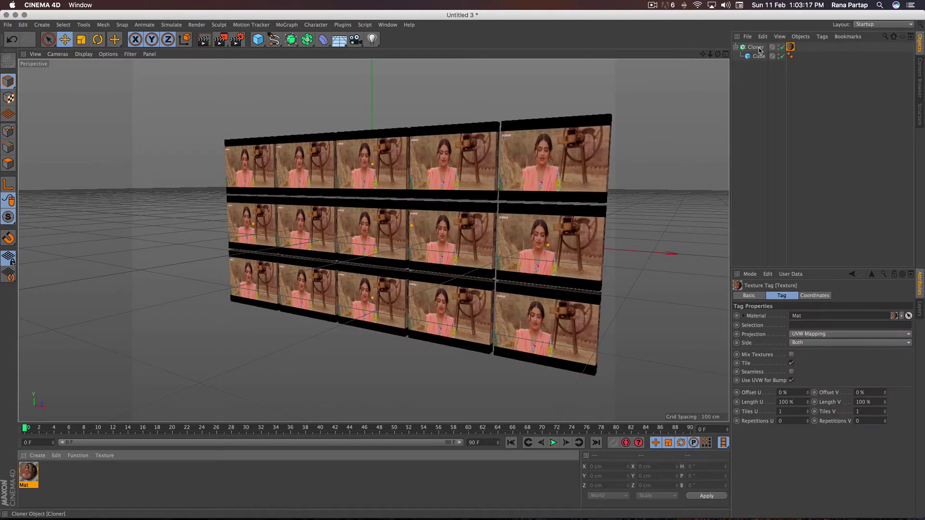
pyautogui.click(823, 37)
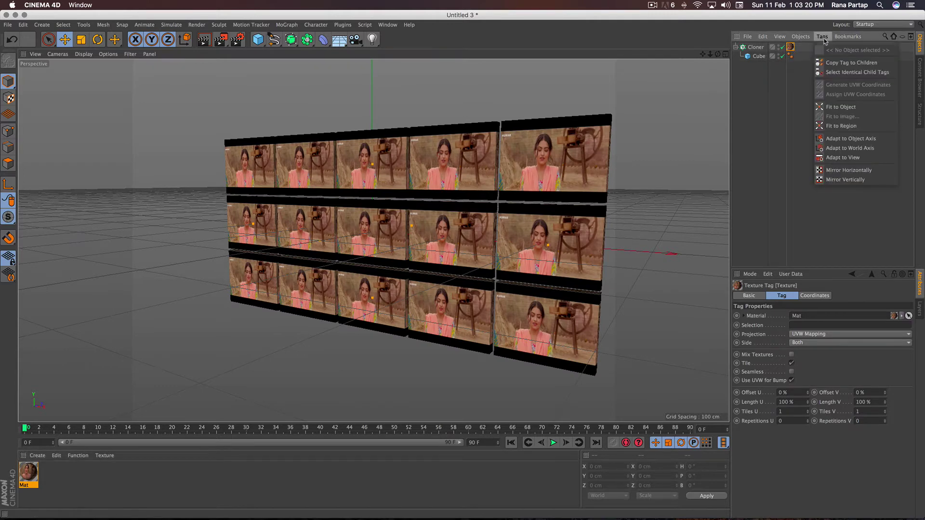
pyautogui.click(857, 112)
pyautogui.click(540, 176)
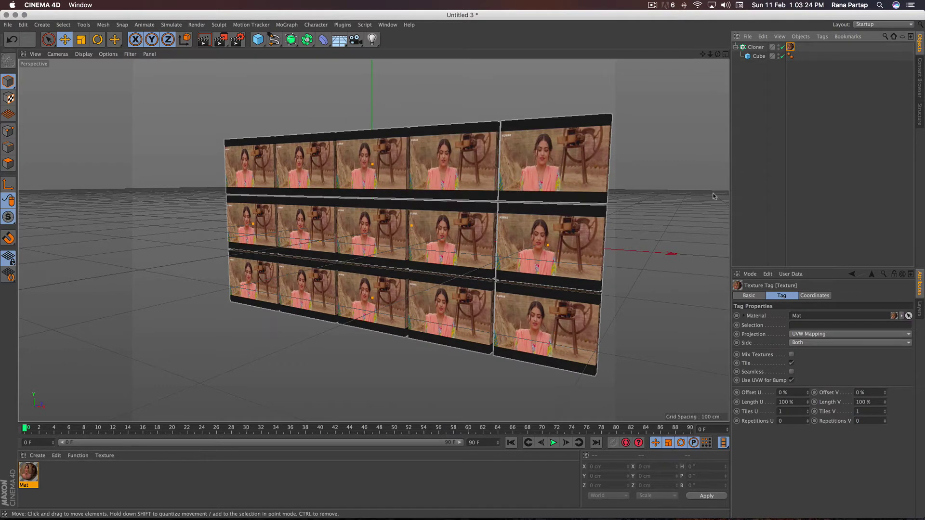
# - Set the texture projection to Flat and view the wall head-on
pyautogui.click(819, 334)
pyautogui.click(809, 363)
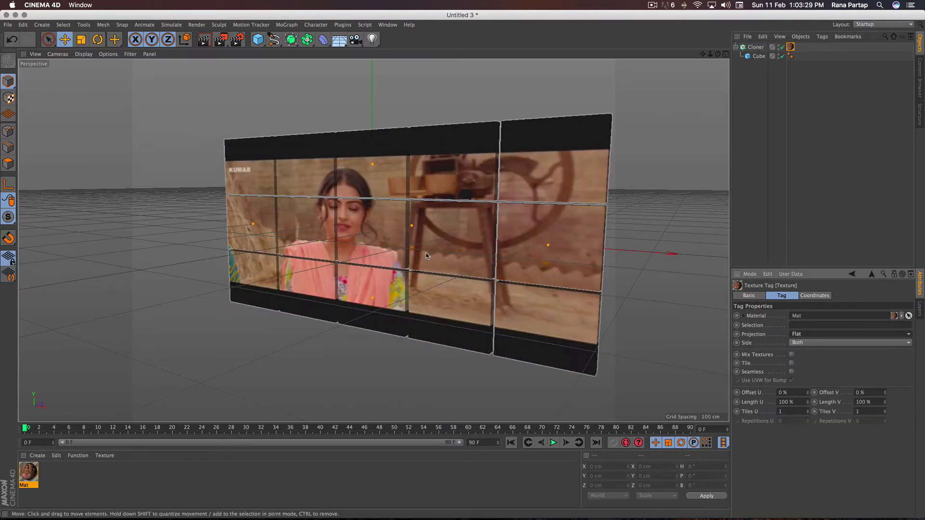
pyautogui.scroll(5, 433, 244)
pyautogui.moveTo(432, 243)
pyautogui.keyDown('alt'); pyautogui.mouseDown()
pyautogui.moveTo(405, 228)
pyautogui.moveTo(409, 236)
pyautogui.mouseUp(); pyautogui.keyUp('alt')
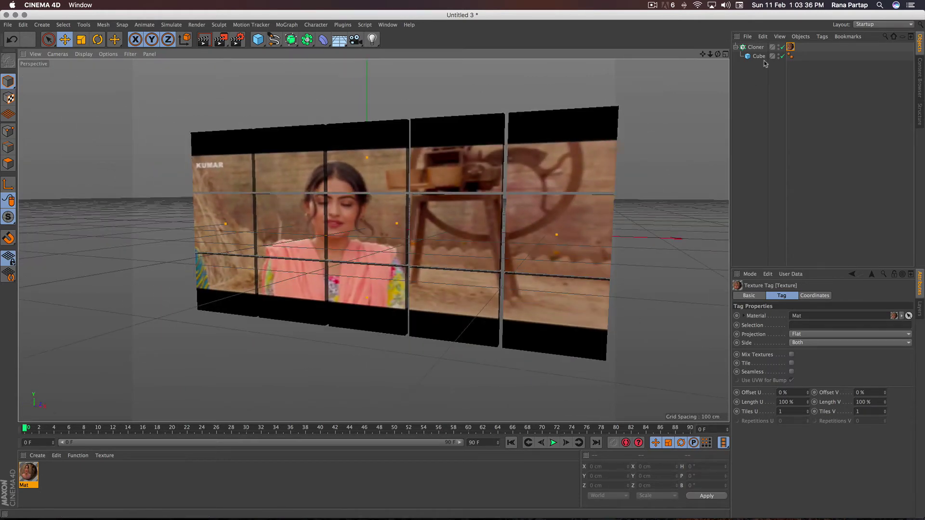
# - Raise the cloner wall to a height of 128.329 cm
pyautogui.press('F5')
pyautogui.click(755, 46)
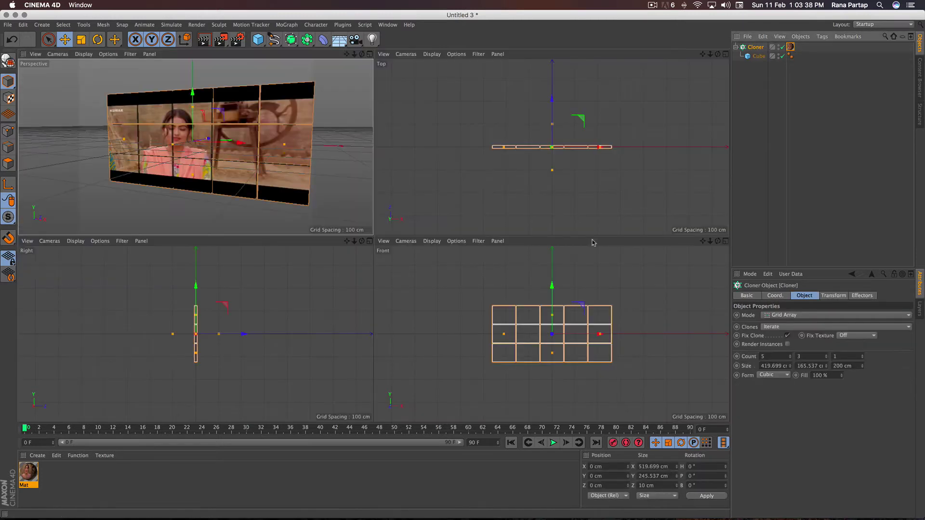
pyautogui.moveTo(553, 288); pyautogui.dragTo(553, 259)
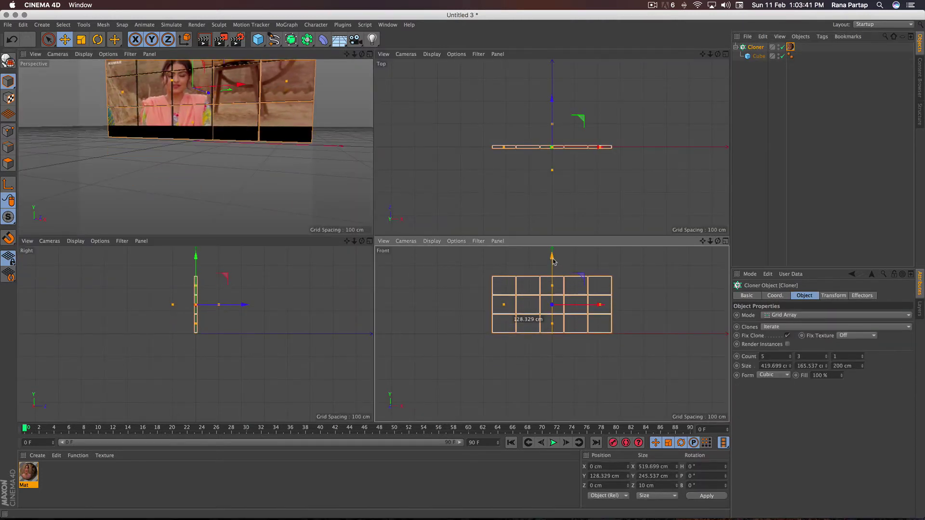
pyautogui.click(369, 54)
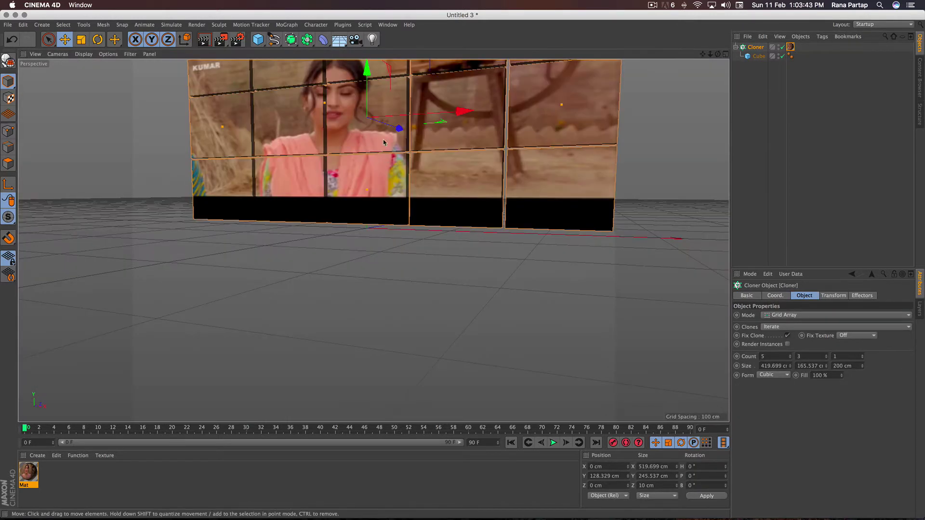
pyautogui.keyDown('alt'); pyautogui.moveTo(406, 133); pyautogui.dragTo(403, 211); pyautogui.keyUp('alt')
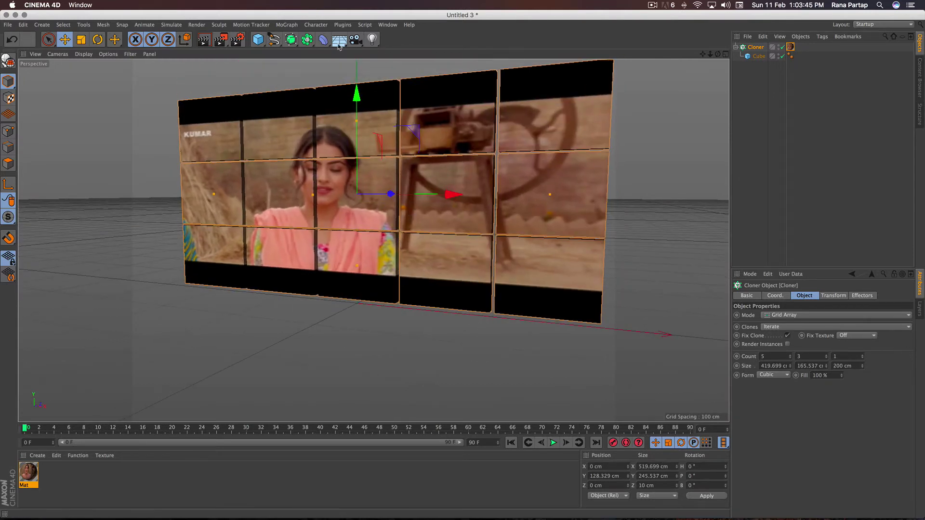
# - Add a Floor object and create a second material, Mat.1
pyautogui.moveTo(340, 39); pyautogui.dragTo(389, 54)
pyautogui.click(390, 54)
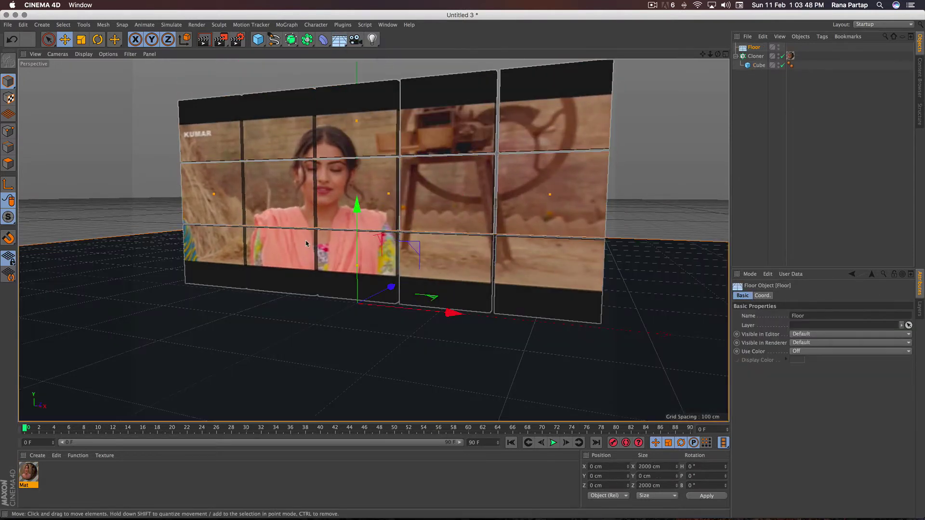
pyautogui.click(37, 456)
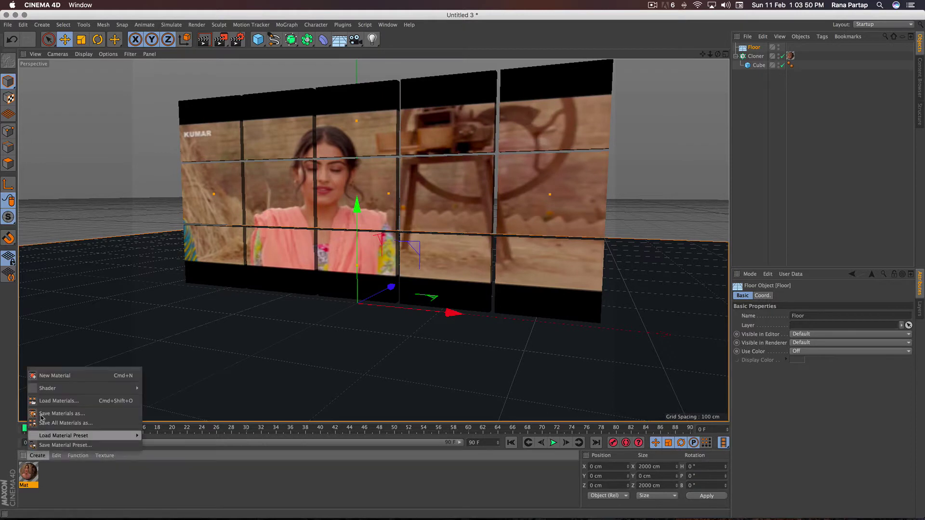
pyautogui.click(59, 379)
# - Give Mat.1 a Reflection (Legacy) layer at 46% strength
pyautogui.doubleClick(35, 470)
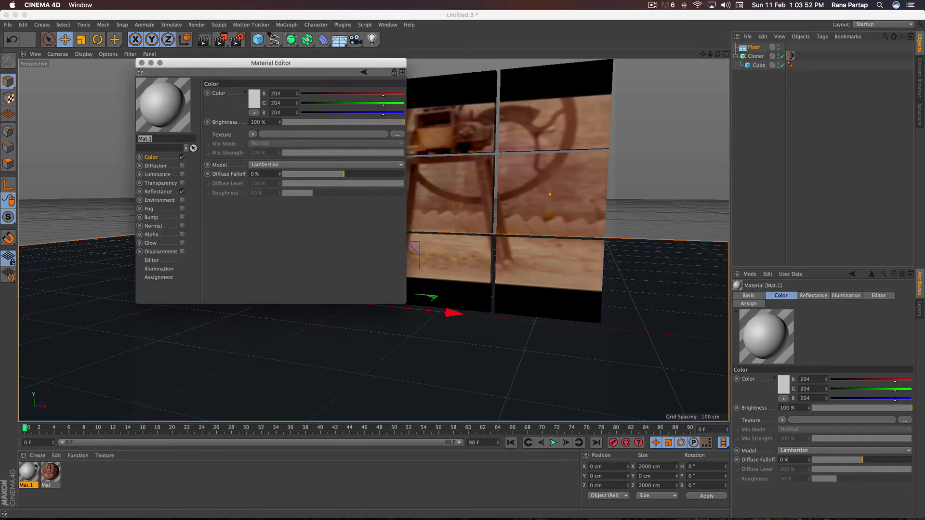
pyautogui.click(158, 193)
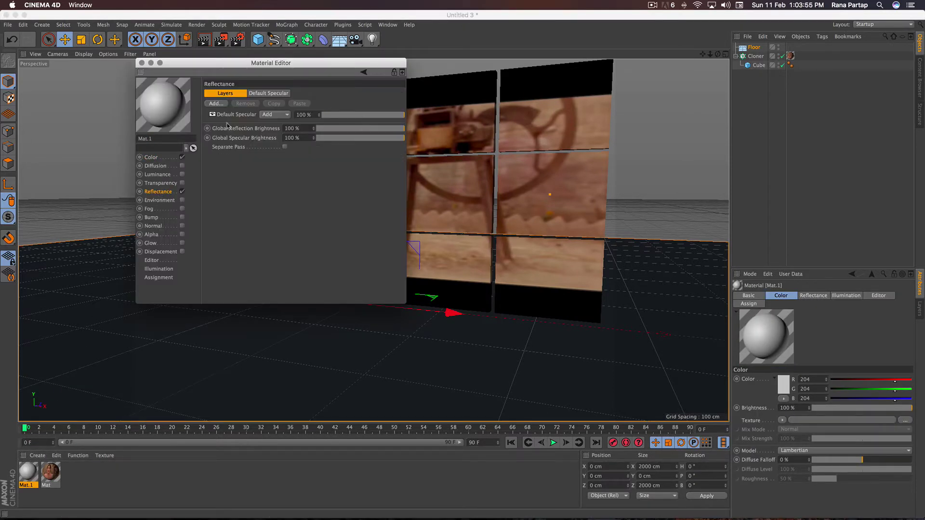
pyautogui.click(215, 104)
pyautogui.click(255, 194)
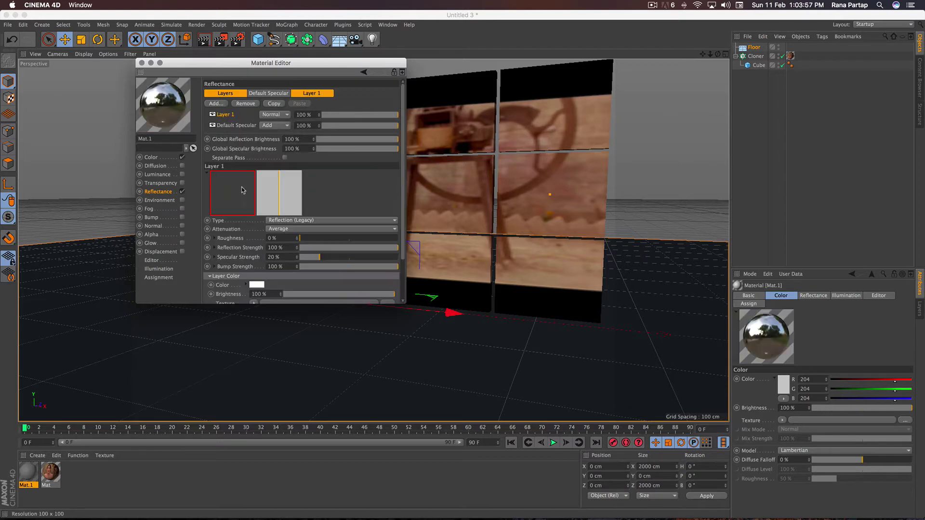
pyautogui.click(357, 116)
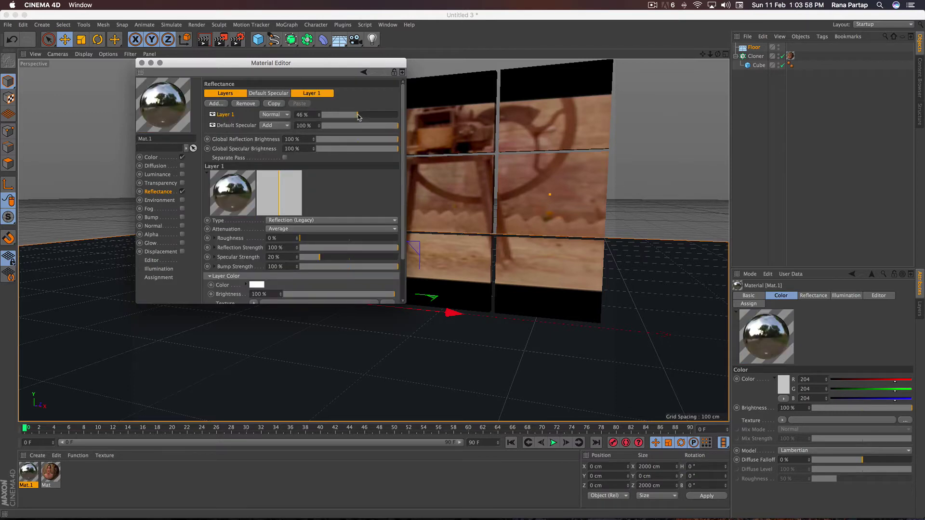
pyautogui.click(141, 62)
# - Apply Mat.1 to the floor, render a test view, and add a Physical Sky
pyautogui.moveTo(27, 472); pyautogui.dragTo(196, 388)
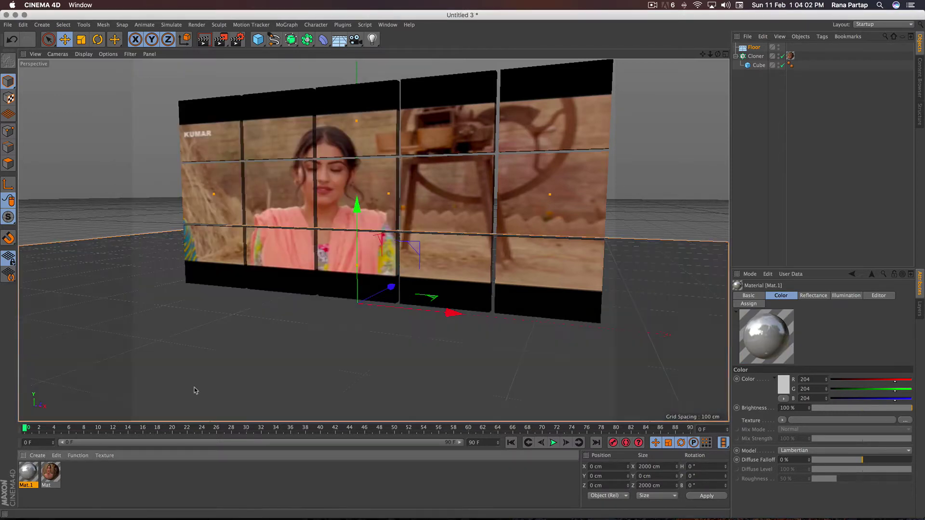
pyautogui.scroll(2, 409, 210)
pyautogui.scroll(1, 398, 208)
pyautogui.scroll(1, 398, 208)
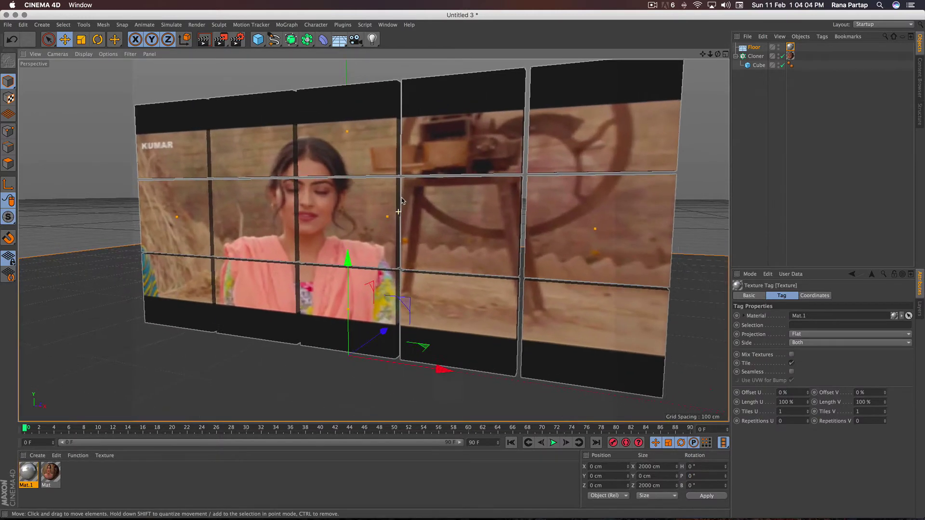
pyautogui.scroll(1, 399, 206)
pyautogui.click(204, 39)
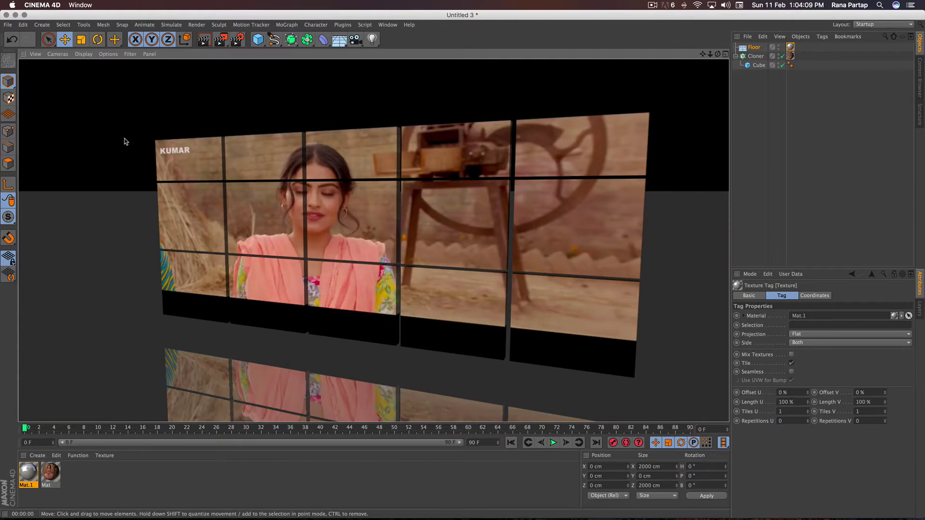
pyautogui.click(124, 141)
pyautogui.moveTo(339, 40); pyautogui.dragTo(432, 55)
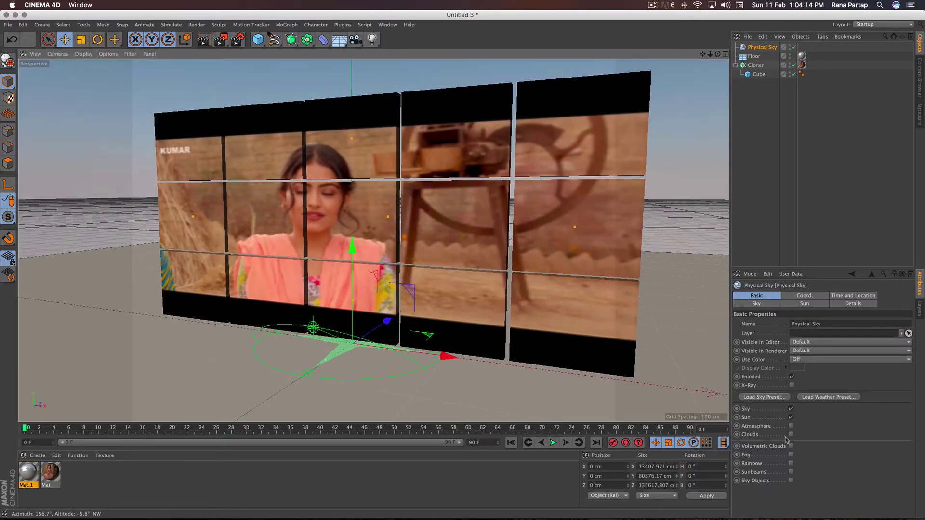
# - Turn on clouds in the physical sky and scrub through the timeline
pyautogui.click(791, 435)
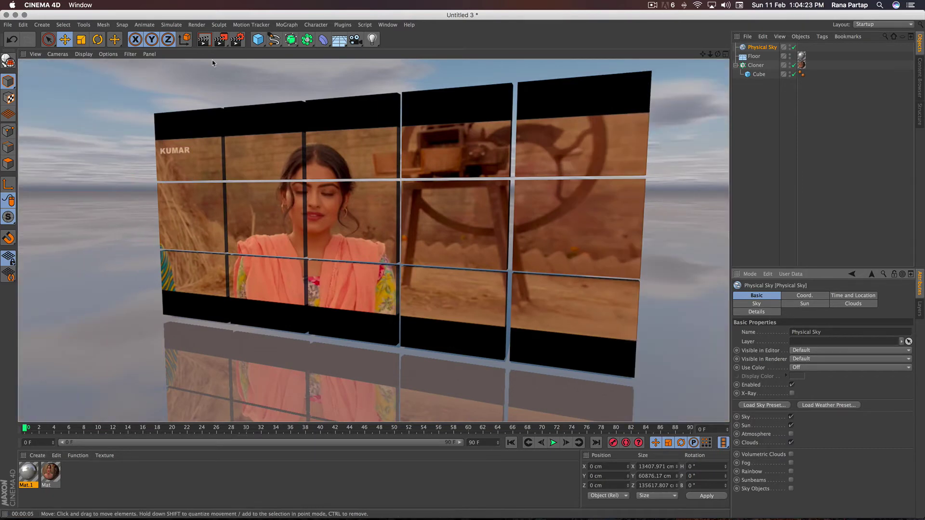
pyautogui.click(390, 379)
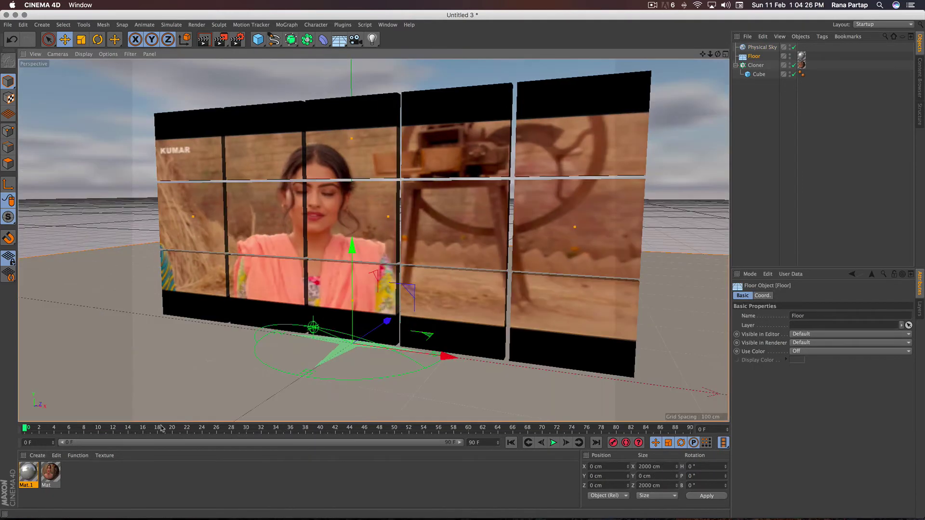
pyautogui.moveTo(43, 429); pyautogui.dragTo(94, 428)
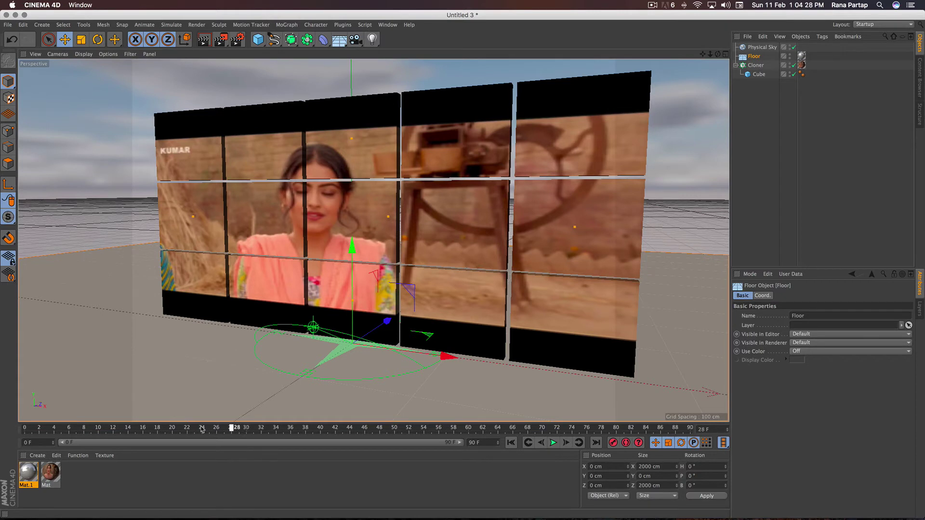
pyautogui.moveTo(202, 429); pyautogui.dragTo(31, 428)
# - Set the animation and preview range to 200 frames, play it back, then select Mat
pyautogui.write('0')
pyautogui.press('Return')
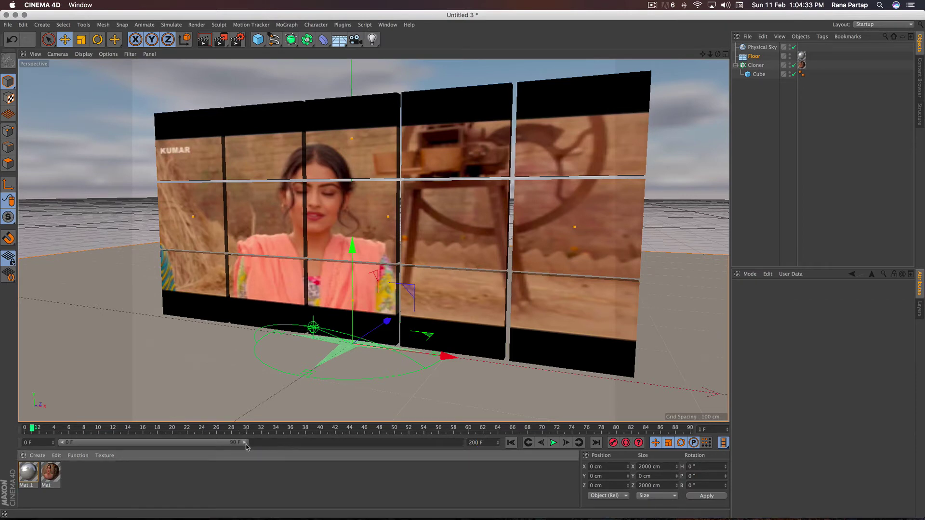
pyautogui.moveTo(245, 442); pyautogui.dragTo(461, 442)
pyautogui.click(553, 442)
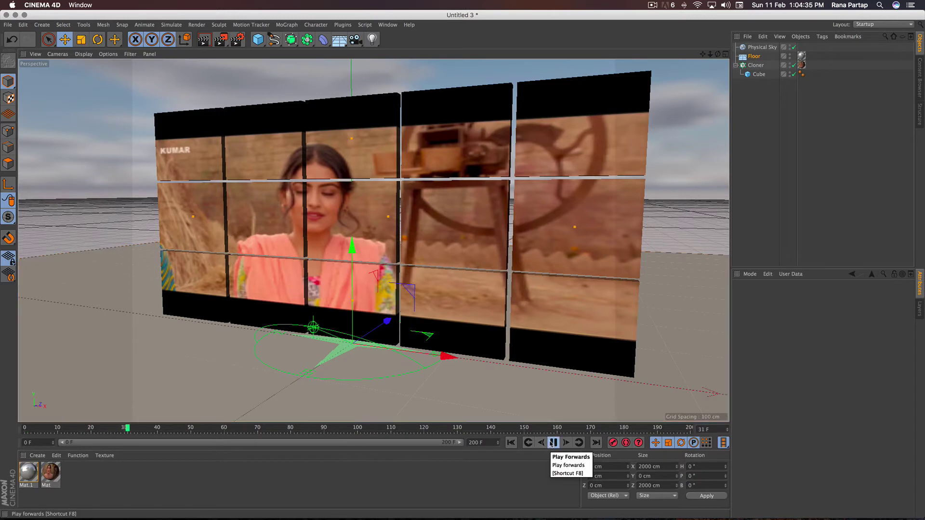
pyautogui.click(552, 442)
pyautogui.click(511, 442)
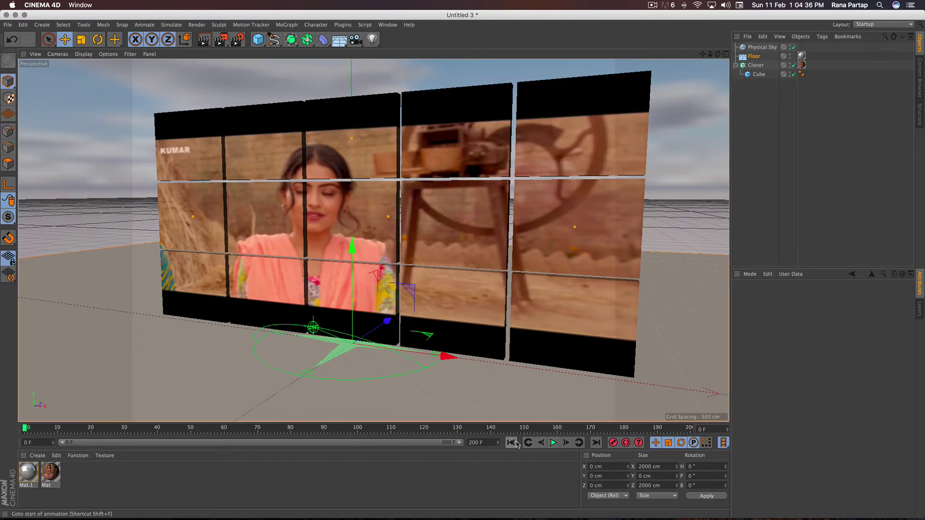
pyautogui.click(57, 476)
# - Enable Animate Preview on the Mat material's Editor page
pyautogui.doubleClick(58, 476)
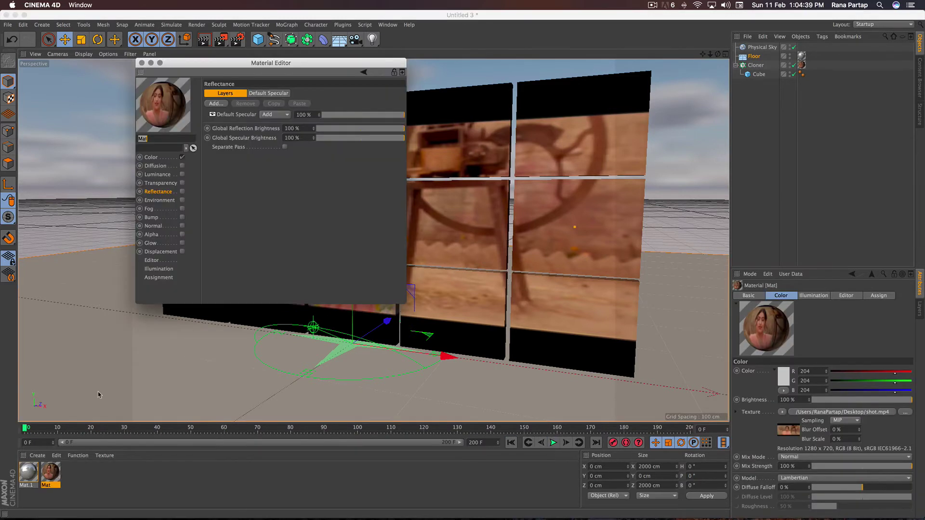
pyautogui.click(153, 260)
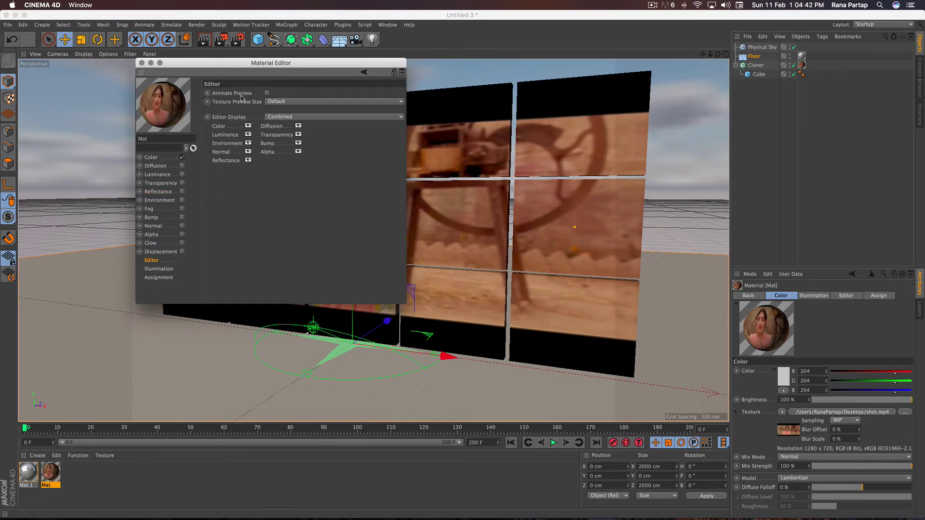
pyautogui.click(266, 93)
pyautogui.click(142, 63)
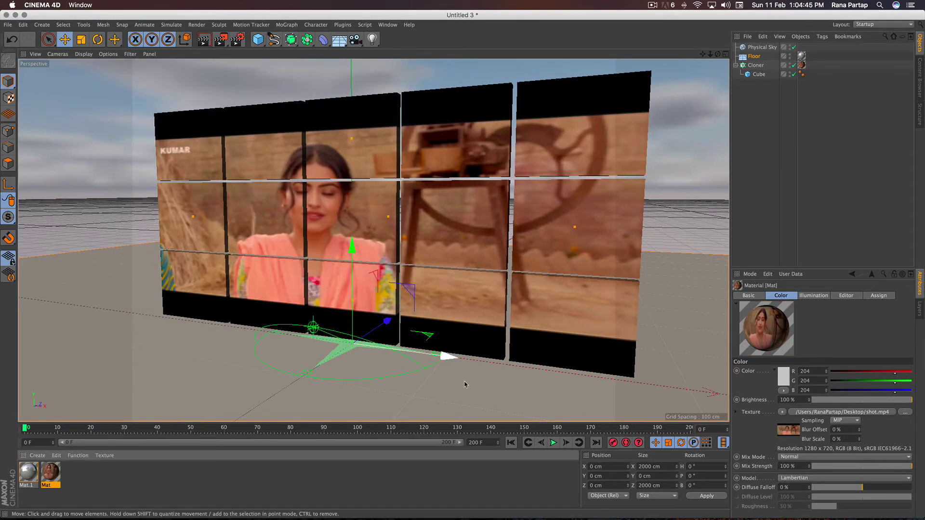
# - Play the animation to confirm the footage moves on the wall, then return to frame 0
pyautogui.click(553, 442)
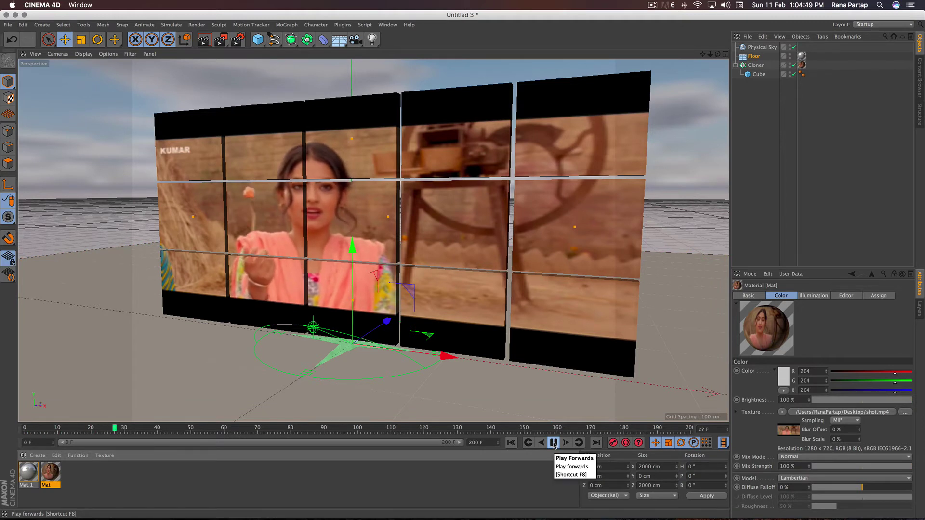
pyautogui.click(553, 443)
pyautogui.click(511, 443)
pyautogui.click(433, 347)
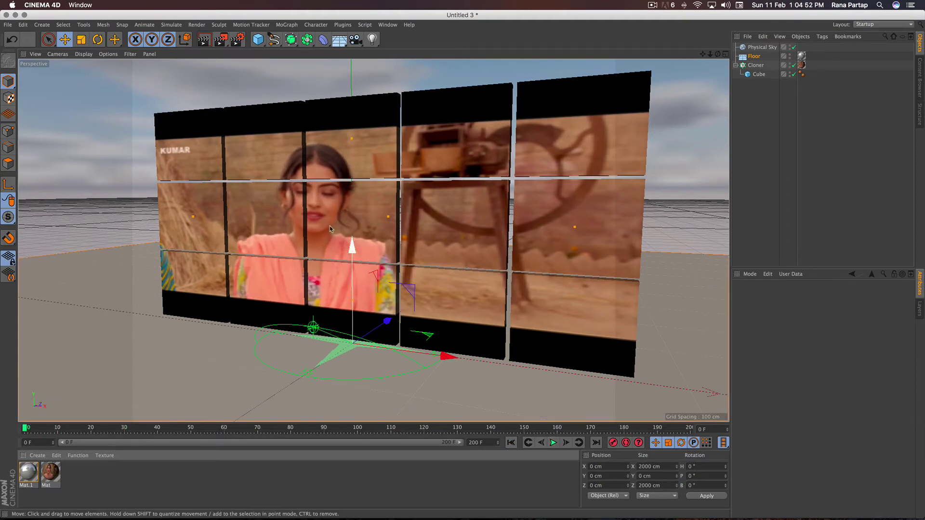
pyautogui.click(274, 39)
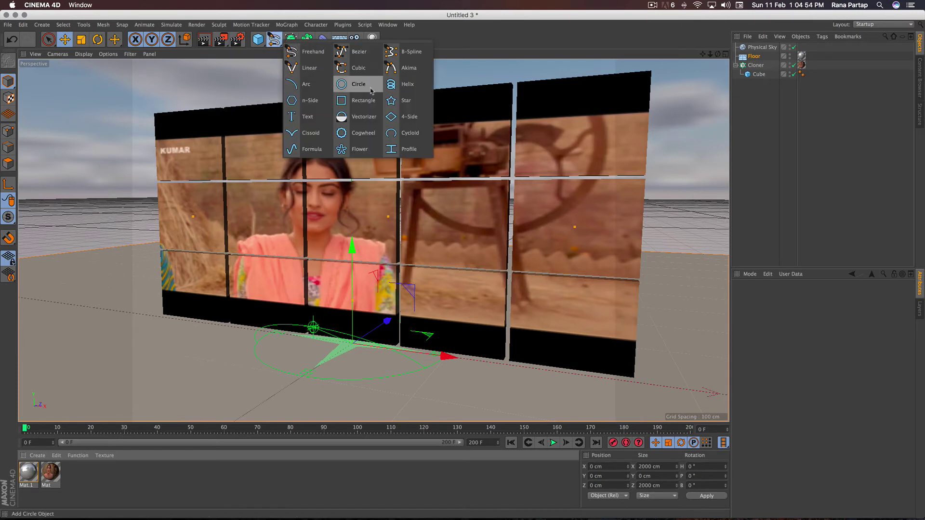
# - Add a Rectangle spline and set its width to 522 cm
pyautogui.click(362, 102)
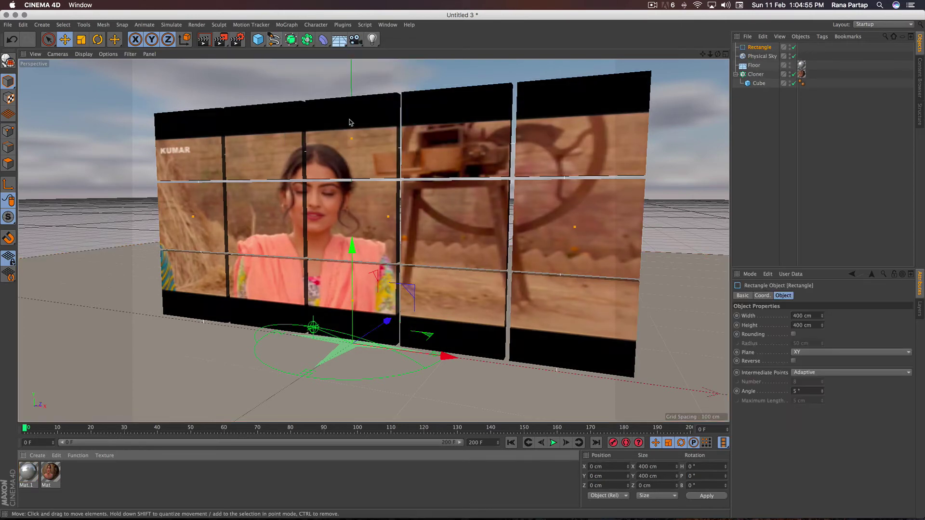
pyautogui.click(803, 316)
pyautogui.write('100')
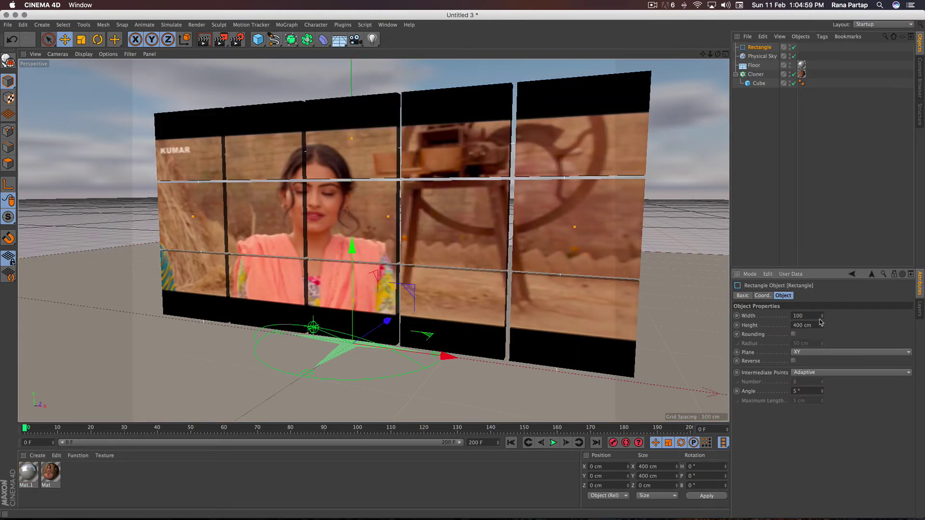
pyautogui.press('Tab')
pyautogui.write('8')
pyautogui.press('Return')
pyautogui.click(795, 316)
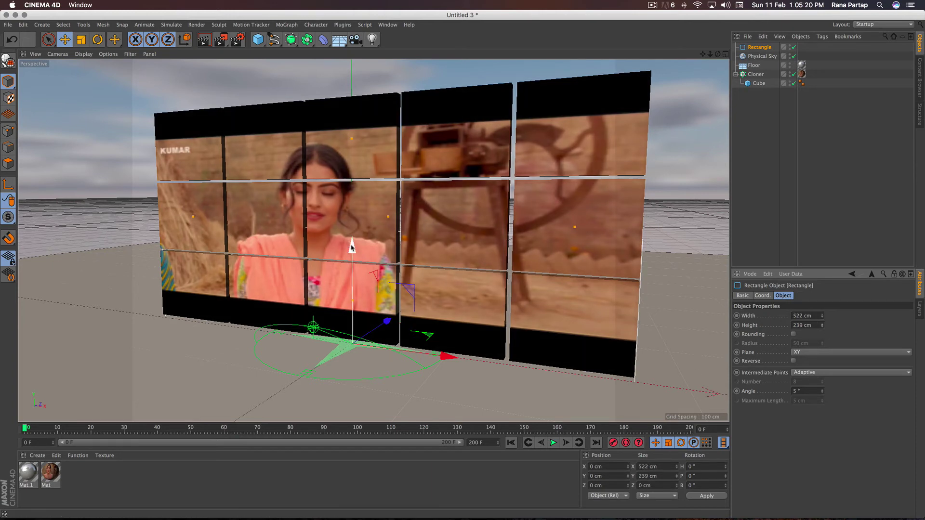
# - Raise the rectangle to 127.582 cm and set its height to 252 cm
pyautogui.moveTo(352, 245); pyautogui.dragTo(376, 126)
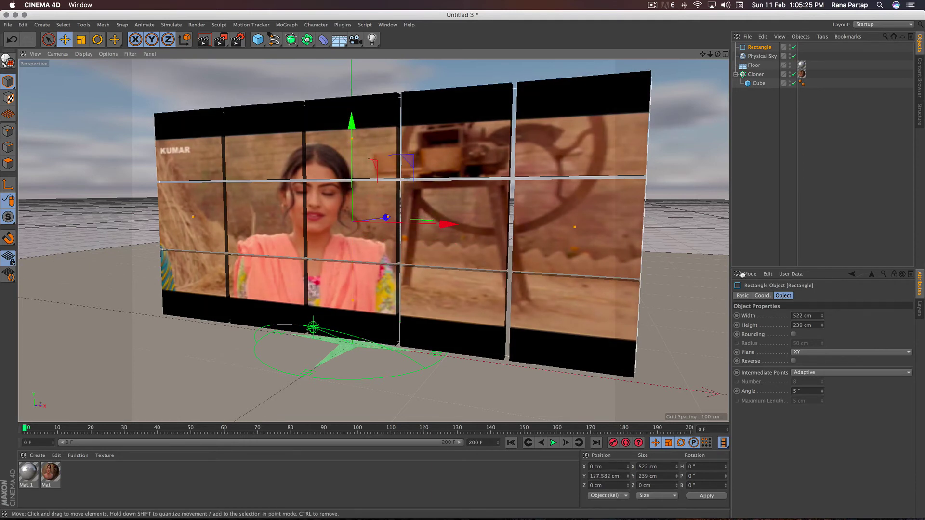
pyautogui.click(822, 324)
pyautogui.moveTo(822, 327); pyautogui.dragTo(823, 327)
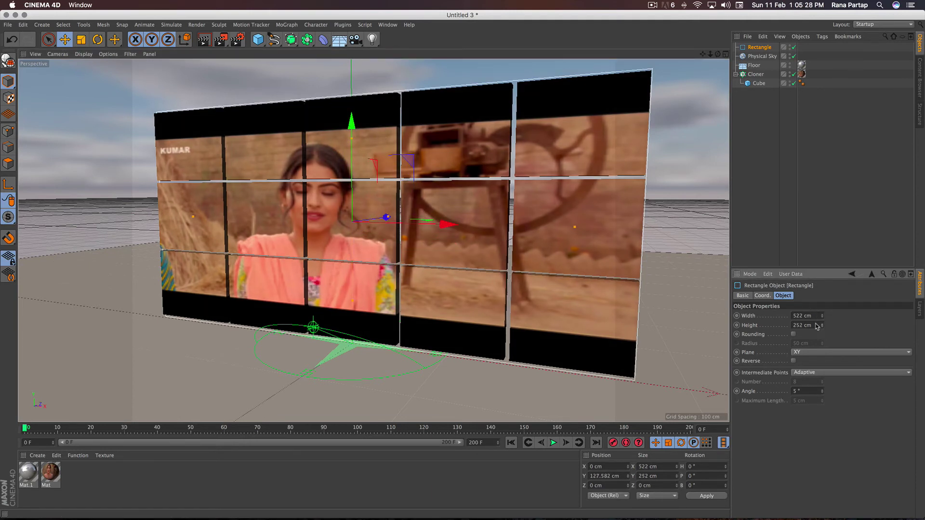
pyautogui.click(274, 39)
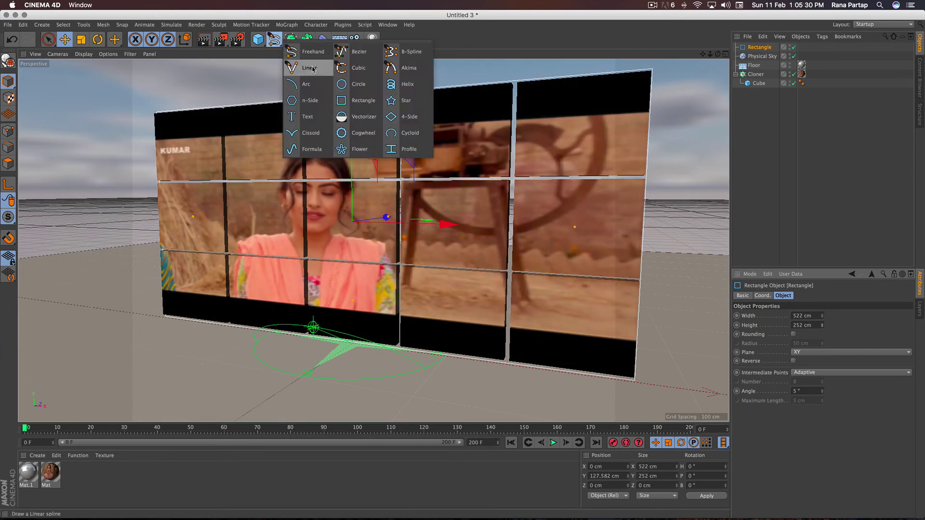
# - Add a second rectangle as the border profile, sized 6 cm
pyautogui.click(351, 101)
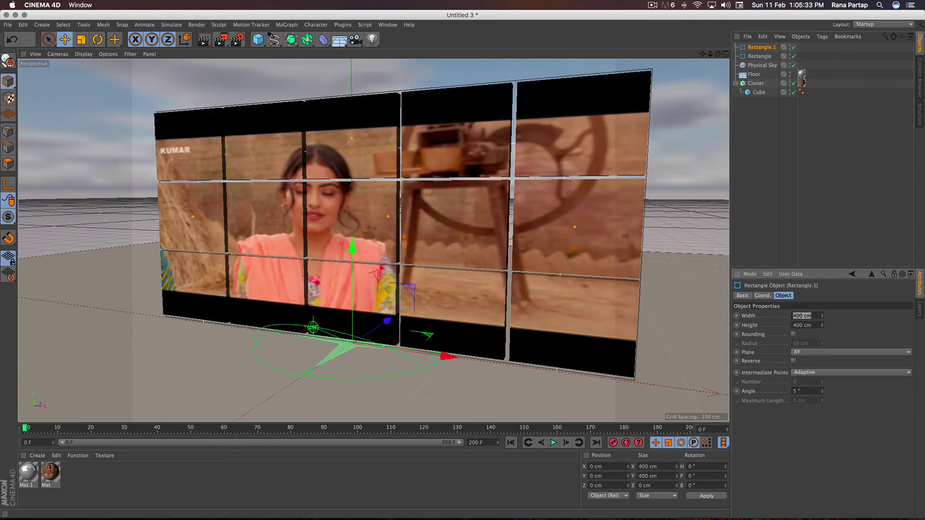
pyautogui.doubleClick(808, 326)
pyautogui.write('6')
pyautogui.press('Return')
# - Create a Sweep generator and place both rectangles inside it
pyautogui.click(291, 40)
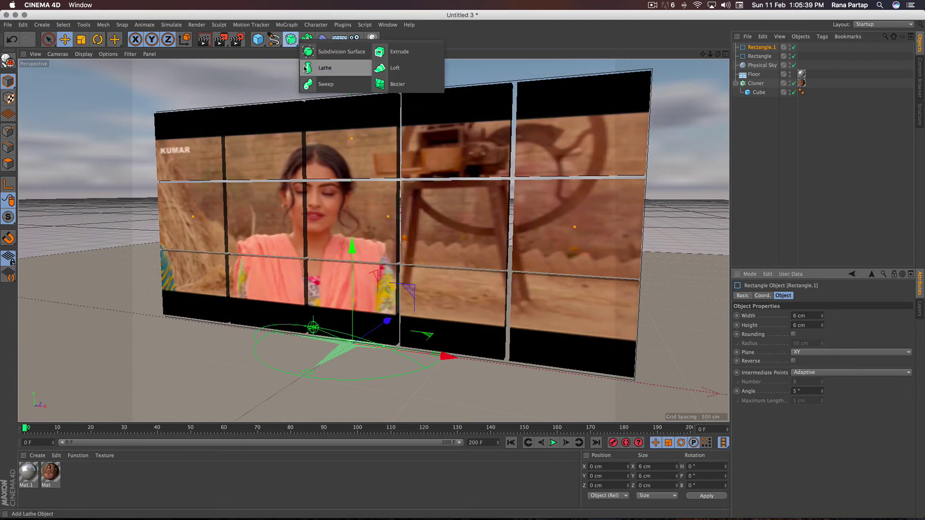
pyautogui.click(318, 84)
pyautogui.moveTo(764, 55); pyautogui.dragTo(760, 53)
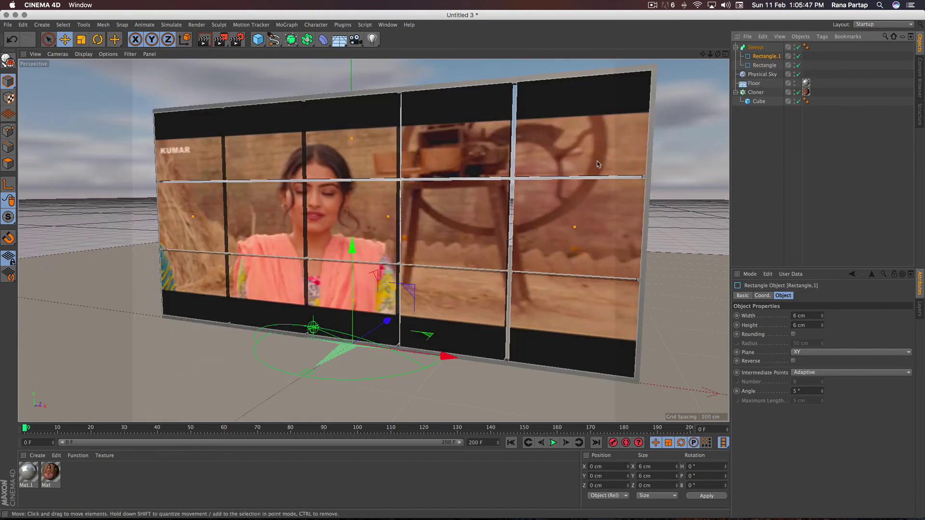
pyautogui.moveTo(598, 164)
pyautogui.keyDown('alt'); pyautogui.mouseDown()
pyautogui.moveTo(571, 176)
pyautogui.moveTo(440, 146)
pyautogui.moveTo(479, 154)
pyautogui.moveTo(469, 157)
pyautogui.mouseUp(); pyautogui.keyUp('alt')
# - Set the Rectangle.1 profile height to 16 cm and check the thicker border
pyautogui.click(756, 47)
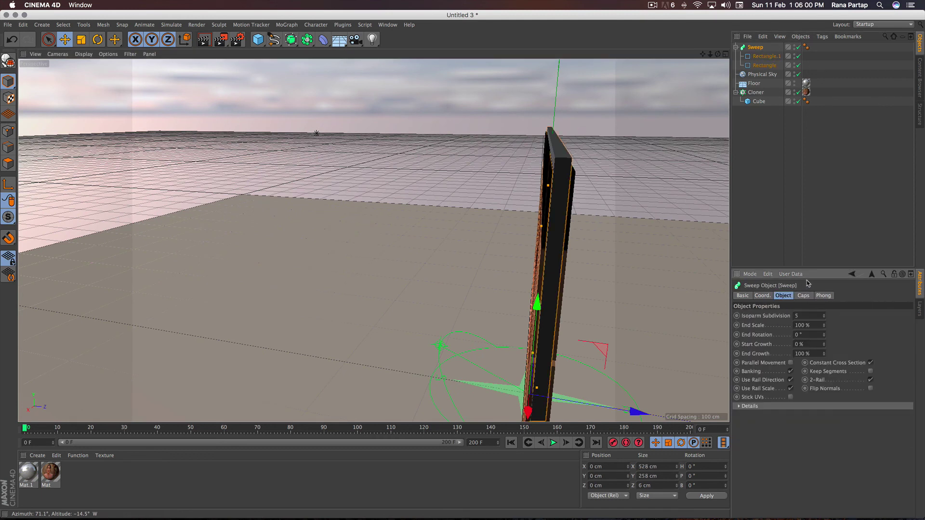
pyautogui.click(766, 56)
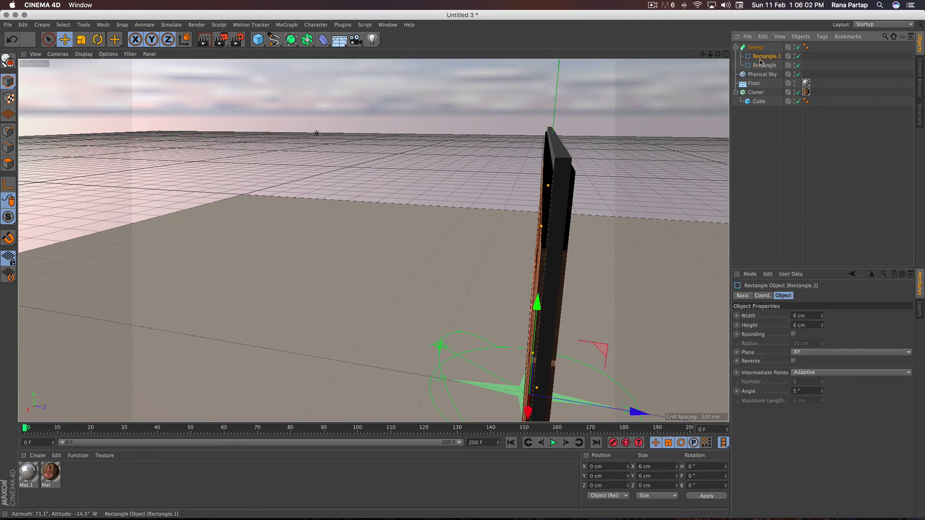
pyautogui.click(822, 314)
pyautogui.moveTo(825, 326); pyautogui.dragTo(824, 318)
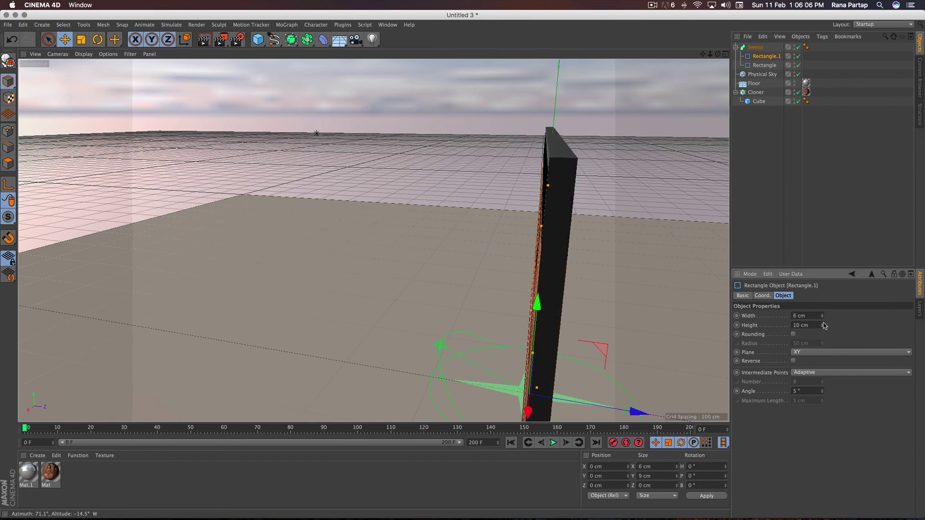
pyautogui.keyDown('alt'); pyautogui.moveTo(434, 221); pyautogui.dragTo(485, 220); pyautogui.keyUp('alt')
pyautogui.moveTo(372, 220)
pyautogui.keyDown('alt'); pyautogui.mouseDown()
pyautogui.moveTo(441, 268)
pyautogui.moveTo(367, 270)
pyautogui.mouseUp(); pyautogui.keyUp('alt')
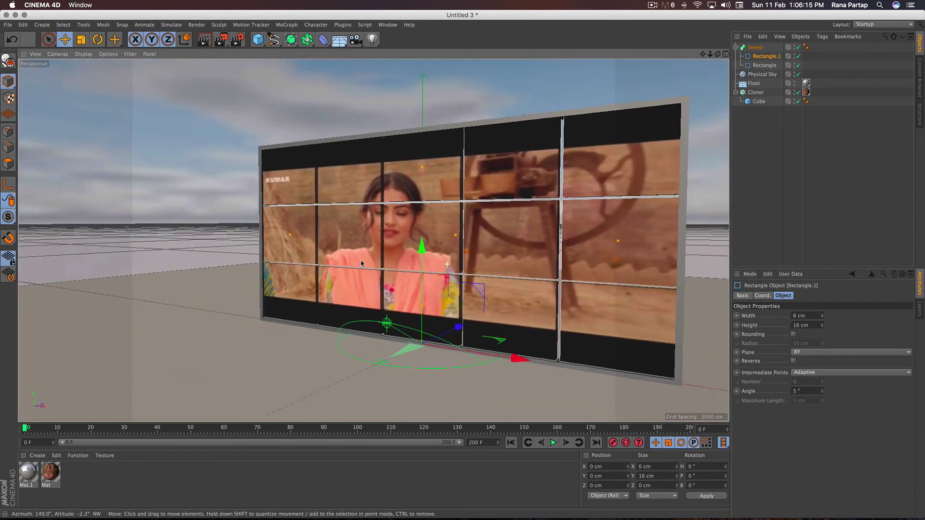